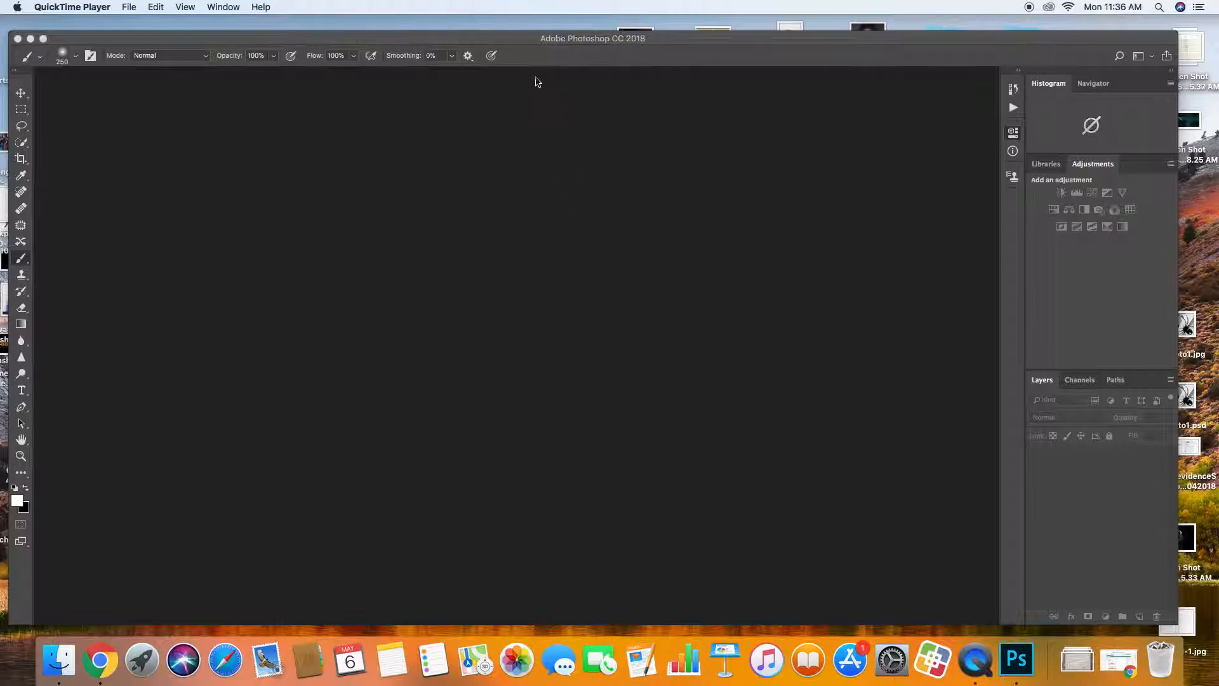
Move the Photoshop window down out of the way and open all images from the desktop folder "captain america movie poster" in Preview.
{"action": "left_click", "coordinate": [556, 40]}
{"action": "mouse_move", "coordinate": [557, 40]}
{"action": "left_mouse_down"}
{"action": "mouse_move", "coordinate": [555, 52]}
{"action": "mouse_move", "coordinate": [559, 39]}
{"action": "left_mouse_up"}
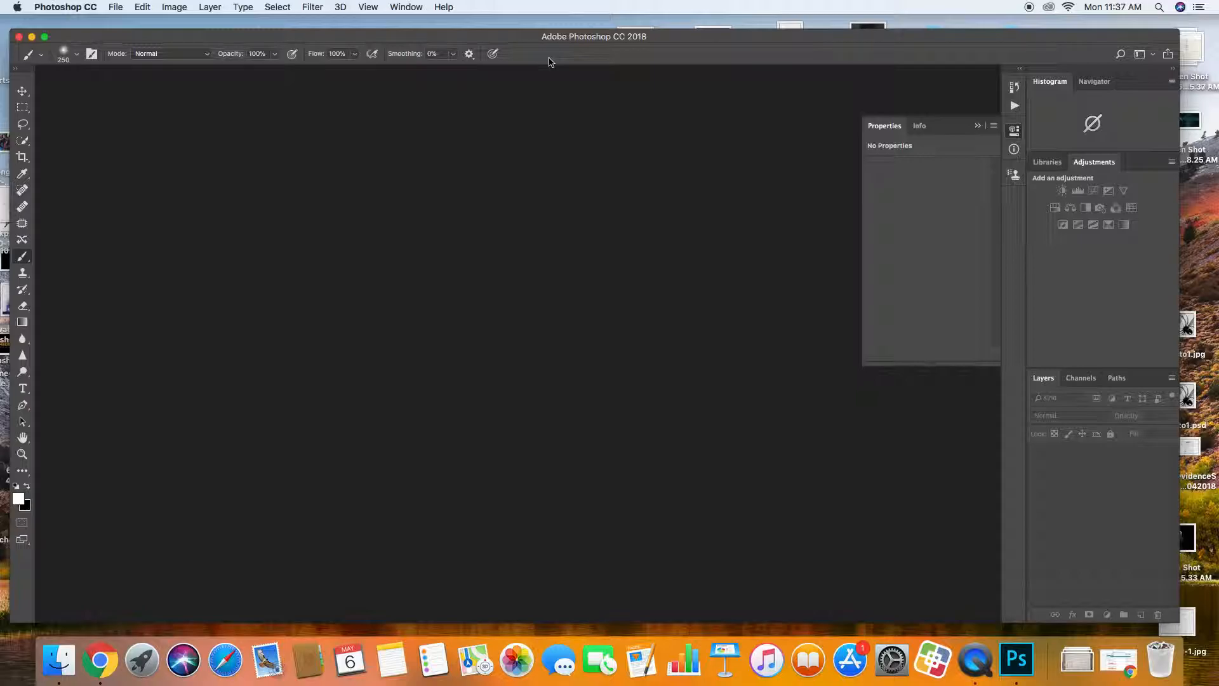
{"action": "left_click_drag", "start_coordinate": [555, 37], "coordinate": [574, 210]}
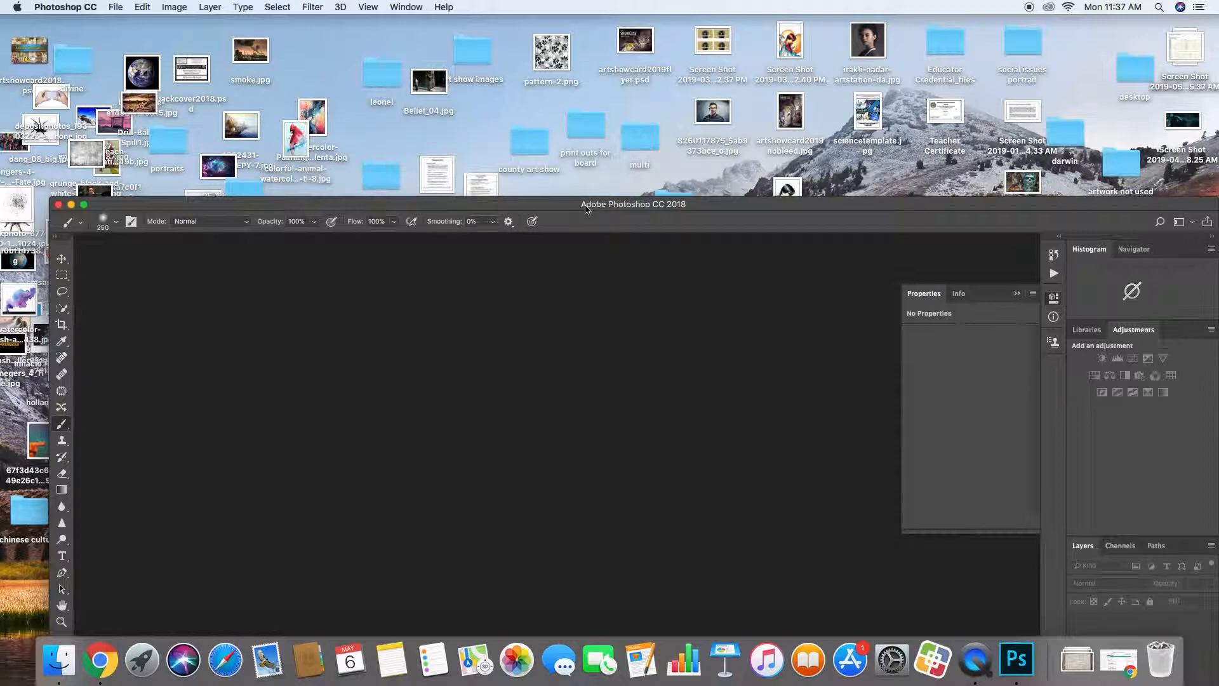
{"action": "left_click_drag", "start_coordinate": [603, 210], "coordinate": [607, 424]}
{"action": "double_click", "coordinate": [700, 268]}
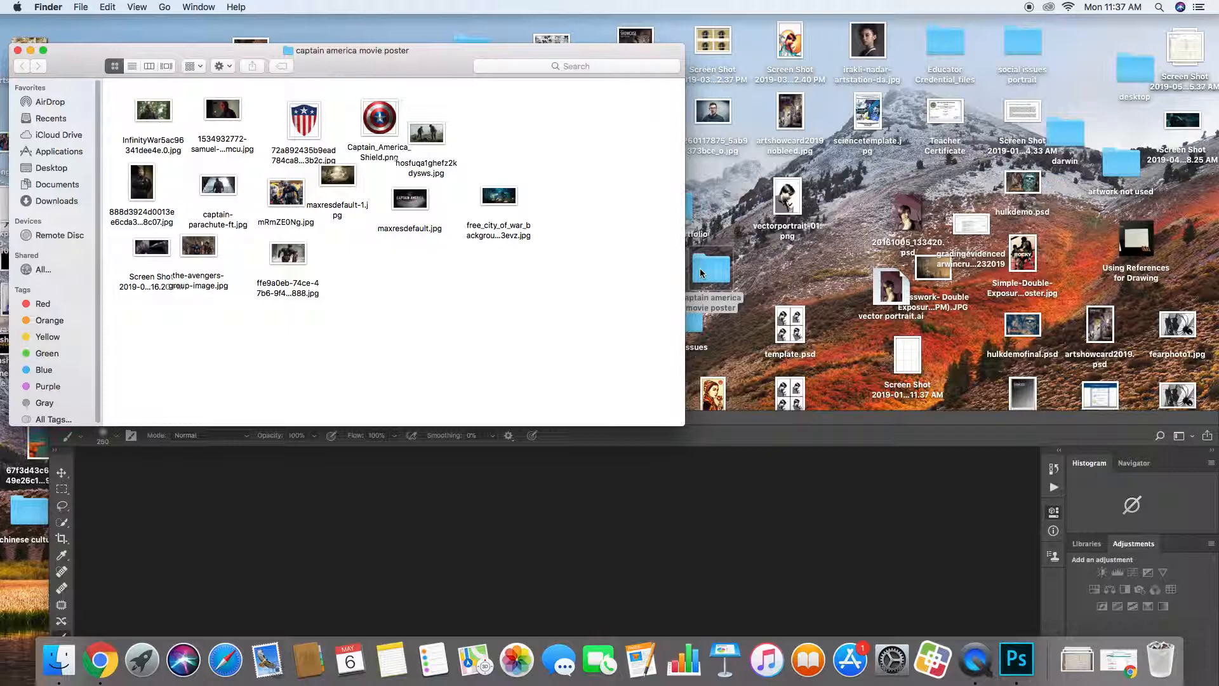
{"action": "left_click_drag", "start_coordinate": [531, 297], "coordinate": [124, 112]}
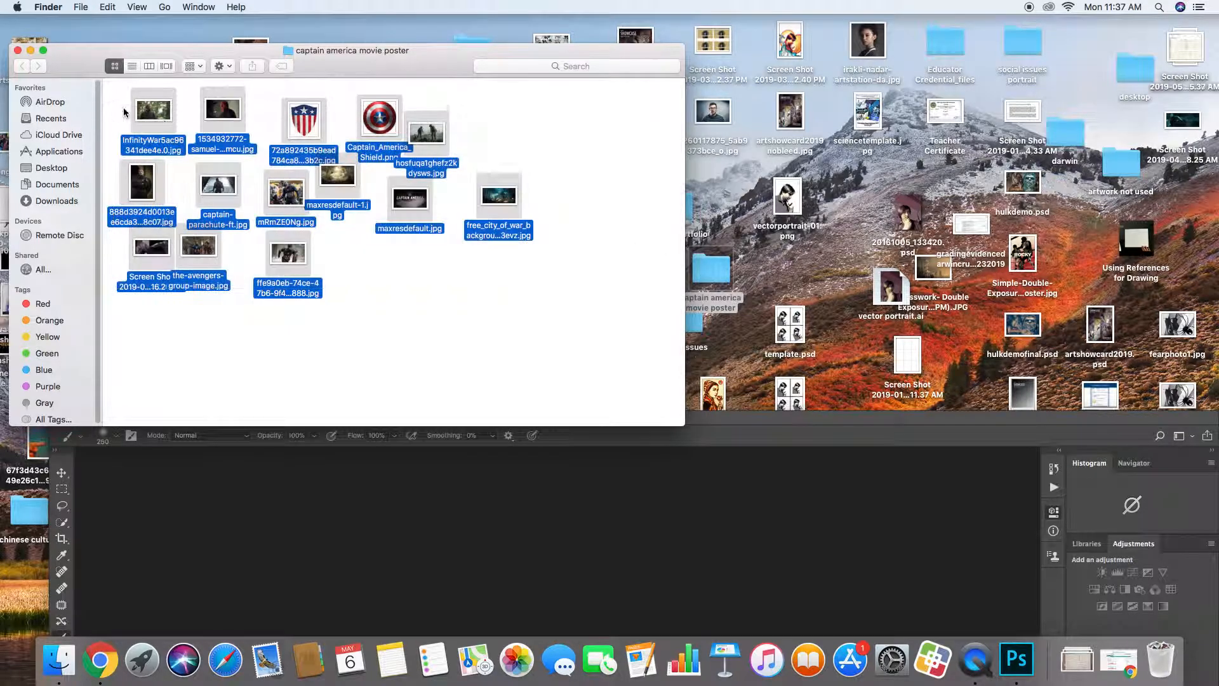
{"action": "double_click", "coordinate": [146, 116]}
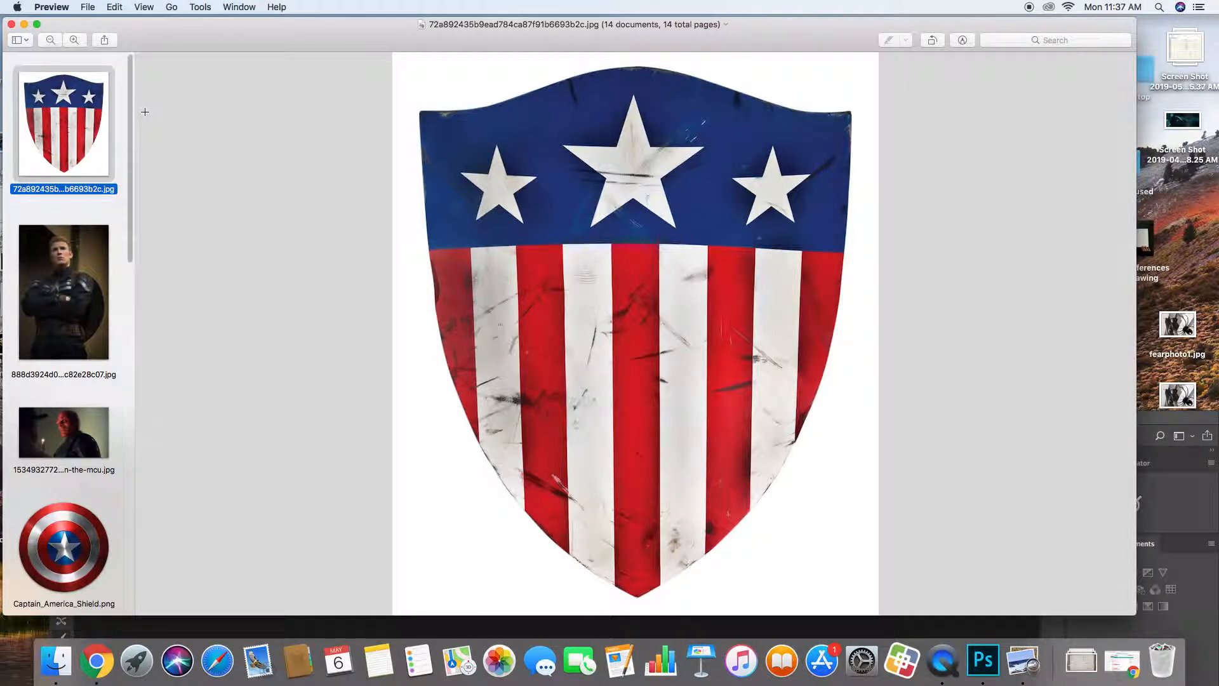
Compare the first source images, from the striped shield to captain-parachute-ft.jpg.
{"action": "left_click", "coordinate": [102, 262]}
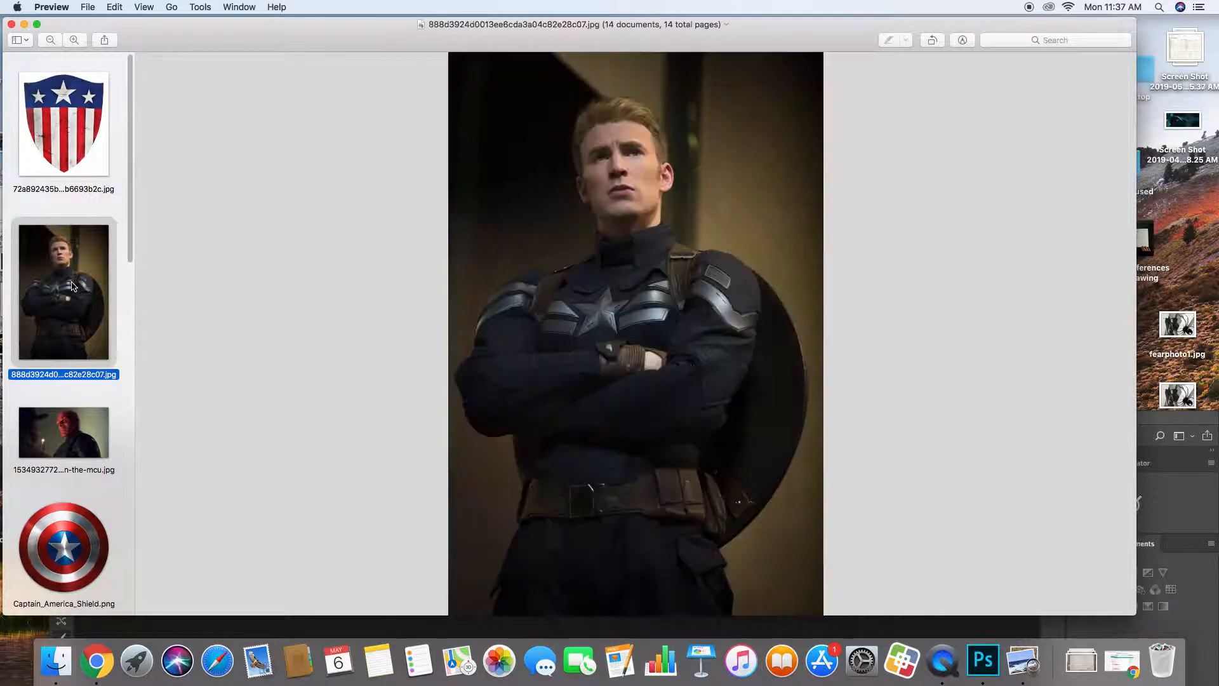
{"action": "key", "text": "Up"}
{"action": "key", "text": "Down"}
{"action": "key", "text": "Down"}
{"action": "key", "text": "Down"}
{"action": "key", "text": "Up"}
{"action": "key", "text": "Up"}
{"action": "key", "text": "Up"}
{"action": "key", "text": "Down"}
{"action": "key", "text": "Down"}
{"action": "key", "text": "Down"}
{"action": "key", "text": "Down"}
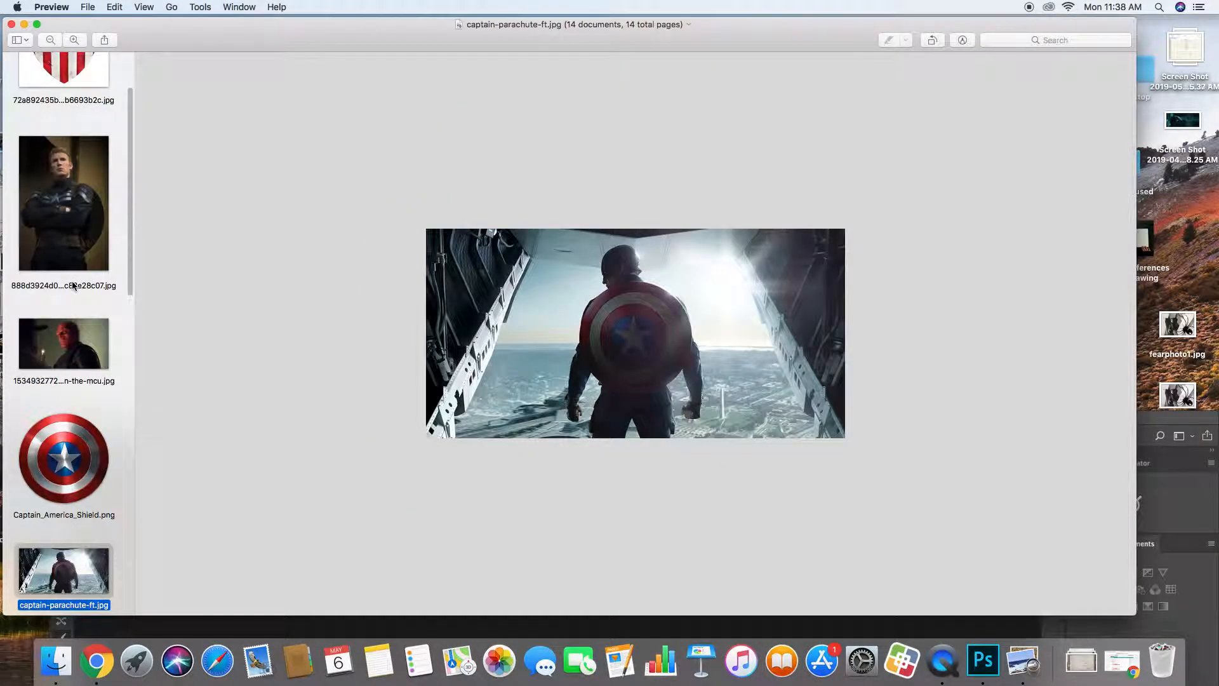
{"action": "key", "text": "Up"}
{"action": "key", "text": "Up"}
{"action": "key", "text": "Up"}
{"action": "key", "text": "Up"}
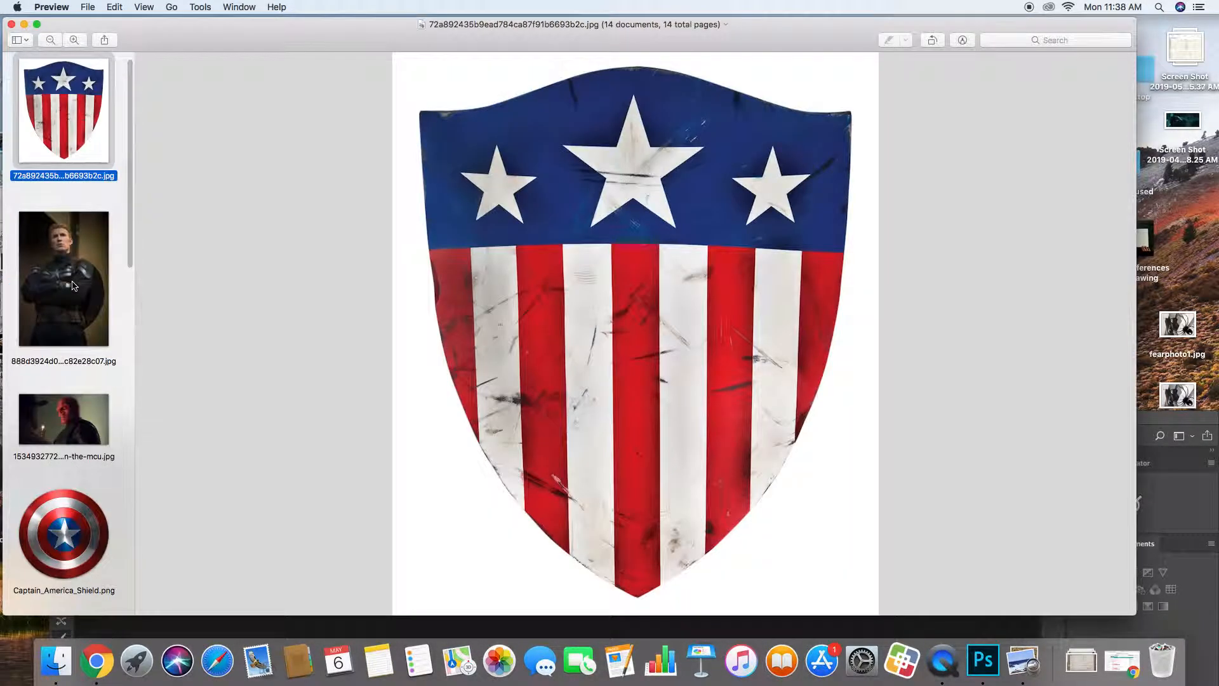
{"action": "key", "text": "Down"}
{"action": "key", "text": "Down"}
{"action": "key", "text": "Down"}
{"action": "key", "text": "Up"}
{"action": "key", "text": "Up"}
{"action": "key", "text": "Up"}
{"action": "key", "text": "Down"}
{"action": "key", "text": "Down"}
{"action": "key", "text": "Down"}
{"action": "key", "text": "Down"}
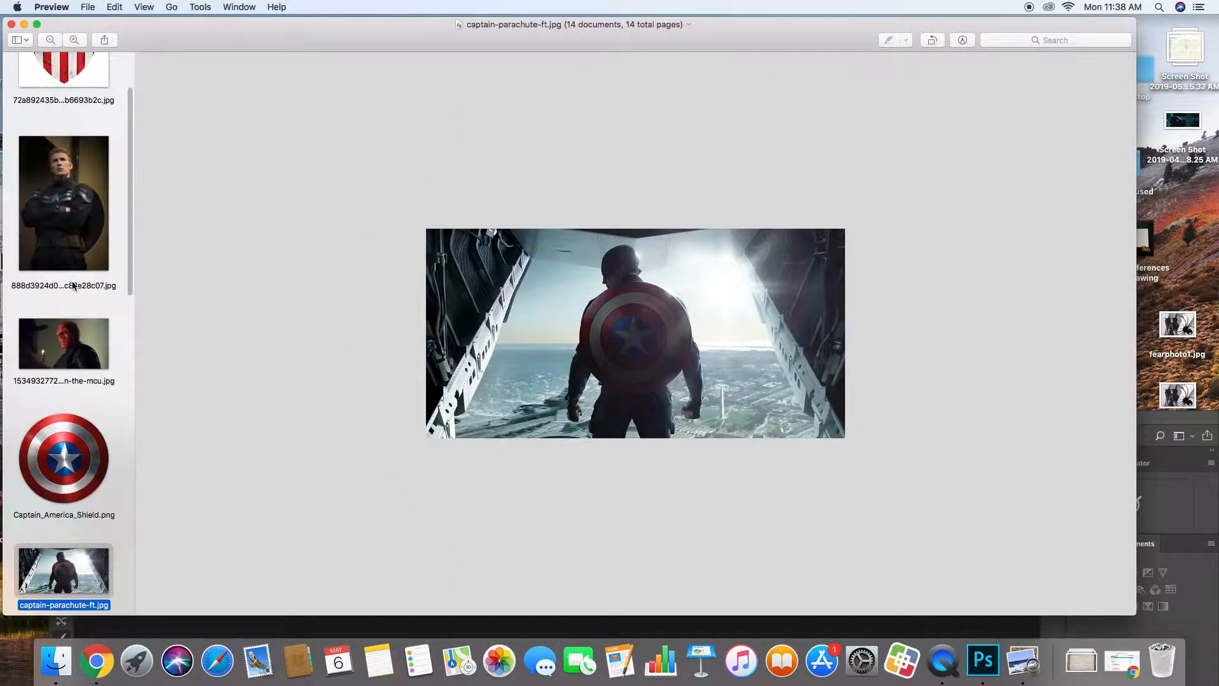
View the remaining source images down to the-avengers-group-image.jpg, including the battlefield background and the title image.
{"action": "key", "text": "Down"}
{"action": "key", "text": "Down"}
{"action": "key", "text": "Down"}
{"action": "key", "text": "Down"}
{"action": "key", "text": "Down"}
{"action": "key", "text": "Down"}
{"action": "key", "text": "Down"}
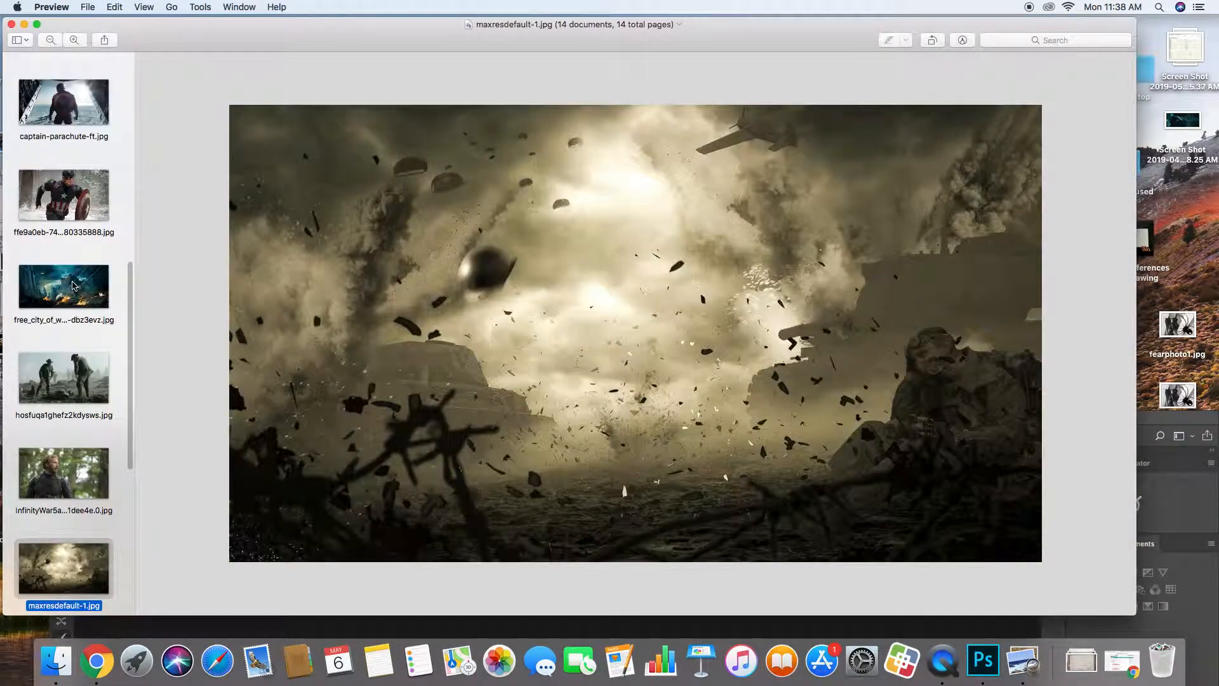
{"action": "key", "text": "Down"}
{"action": "key", "text": "Up"}
{"action": "key", "text": "Down"}
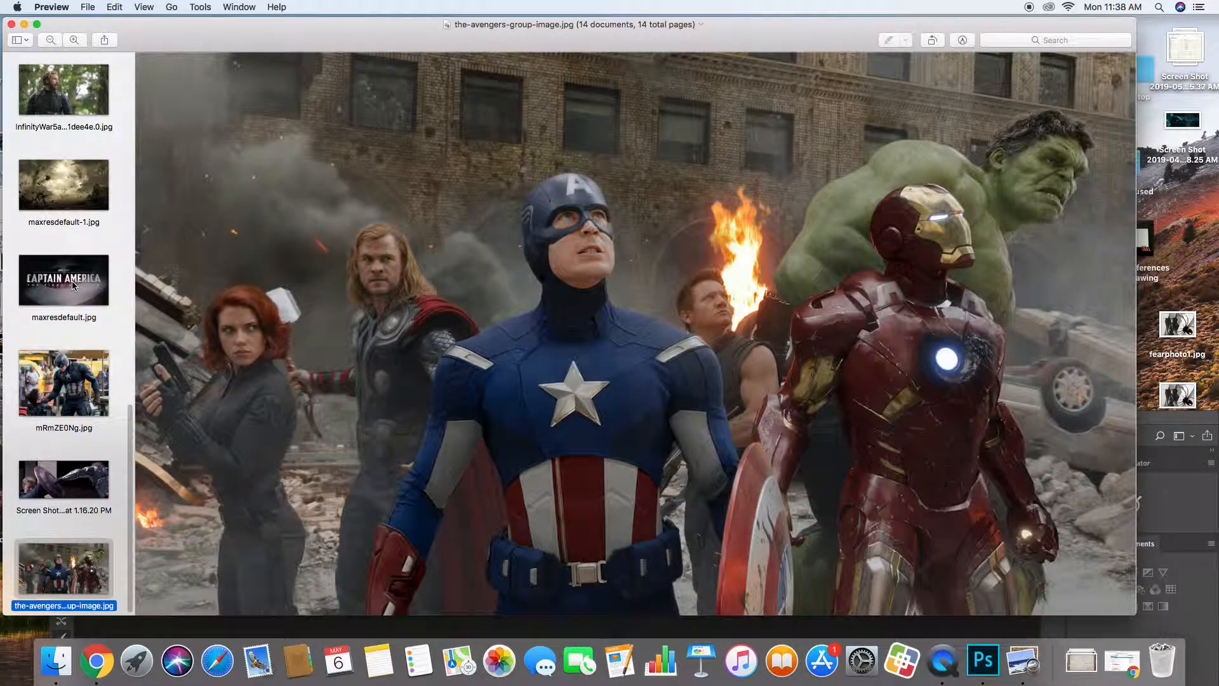
Review the whole image set once more up to the first image and back to the end, and close the Preview window.
{"action": "key", "text": "Up"}
{"action": "key", "text": "Up"}
{"action": "key", "text": "Up"}
{"action": "key", "text": "Up"}
{"action": "key", "text": "Up"}
{"action": "key", "text": "Up"}
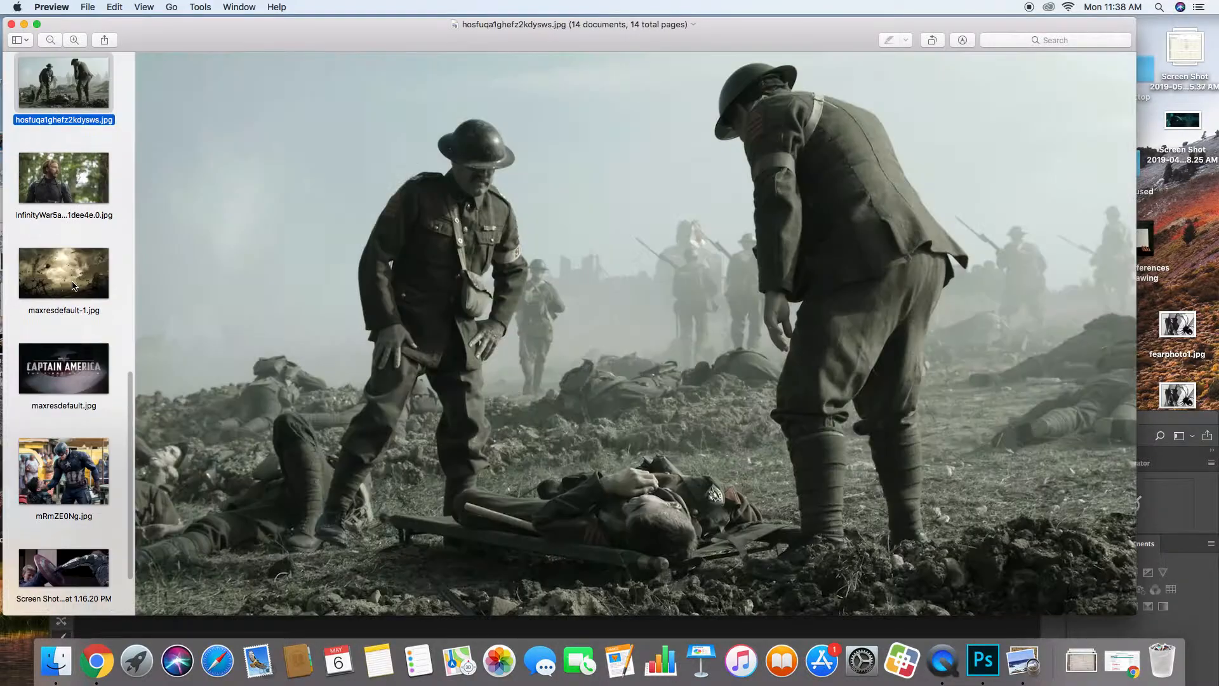
{"action": "key", "text": "Up"}
{"action": "key", "text": "Up"}
{"action": "key", "text": "Up"}
{"action": "key", "text": "Up"}
{"action": "key", "text": "Up"}
{"action": "key", "text": "Up"}
{"action": "key", "text": "Up"}
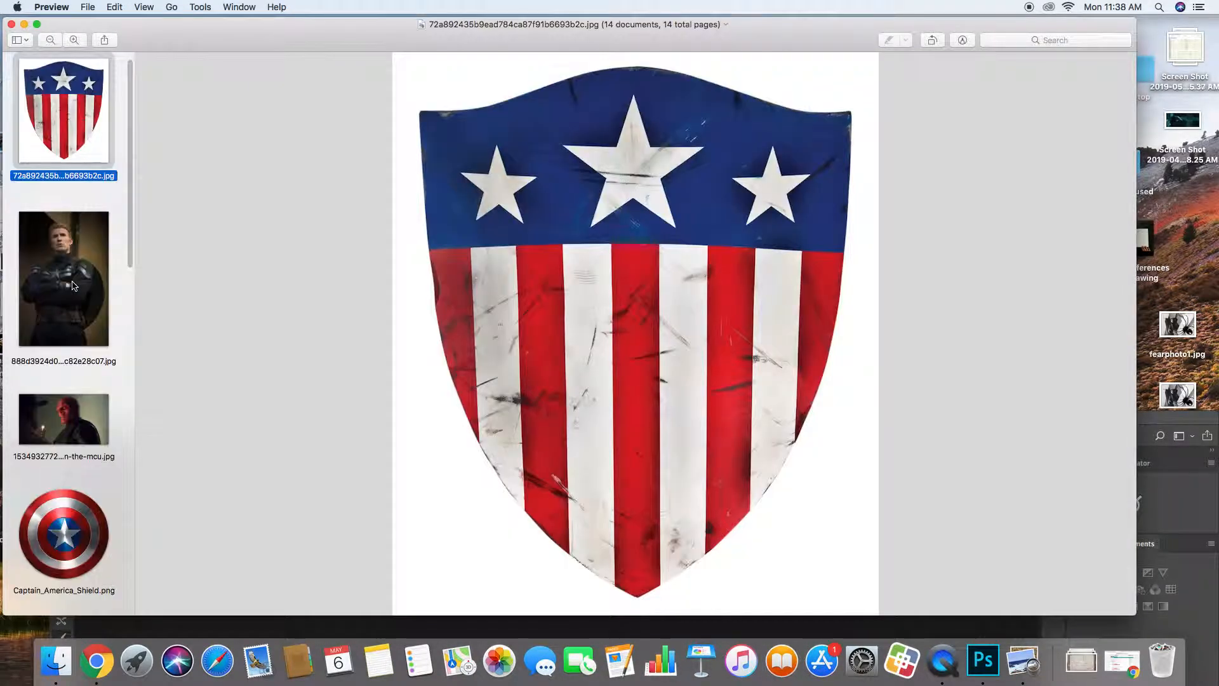
{"action": "key", "text": "Down"}
{"action": "key", "text": "Down"}
{"action": "key", "text": "Down"}
{"action": "key", "text": "Down"}
{"action": "key", "text": "Down"}
{"action": "key", "text": "Down"}
{"action": "key", "text": "Down"}
{"action": "key", "text": "Down"}
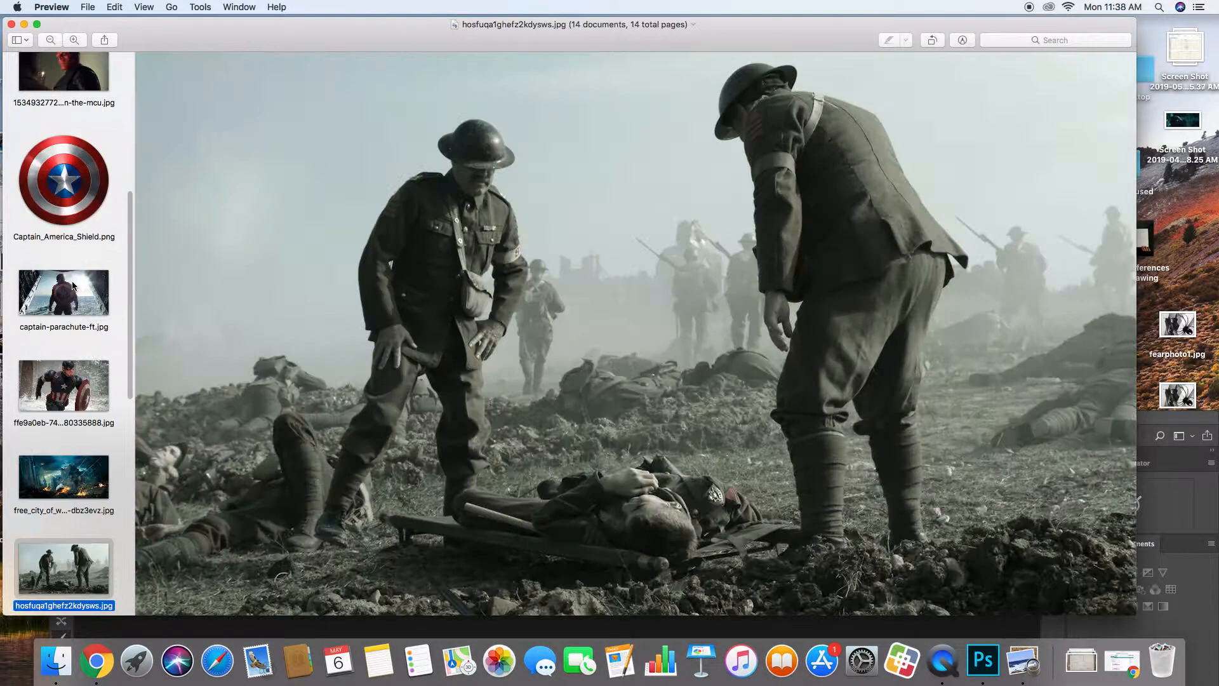
{"action": "key", "text": "Up"}
{"action": "key", "text": "Up"}
{"action": "key", "text": "Up"}
{"action": "key", "text": "Down"}
{"action": "key", "text": "Down"}
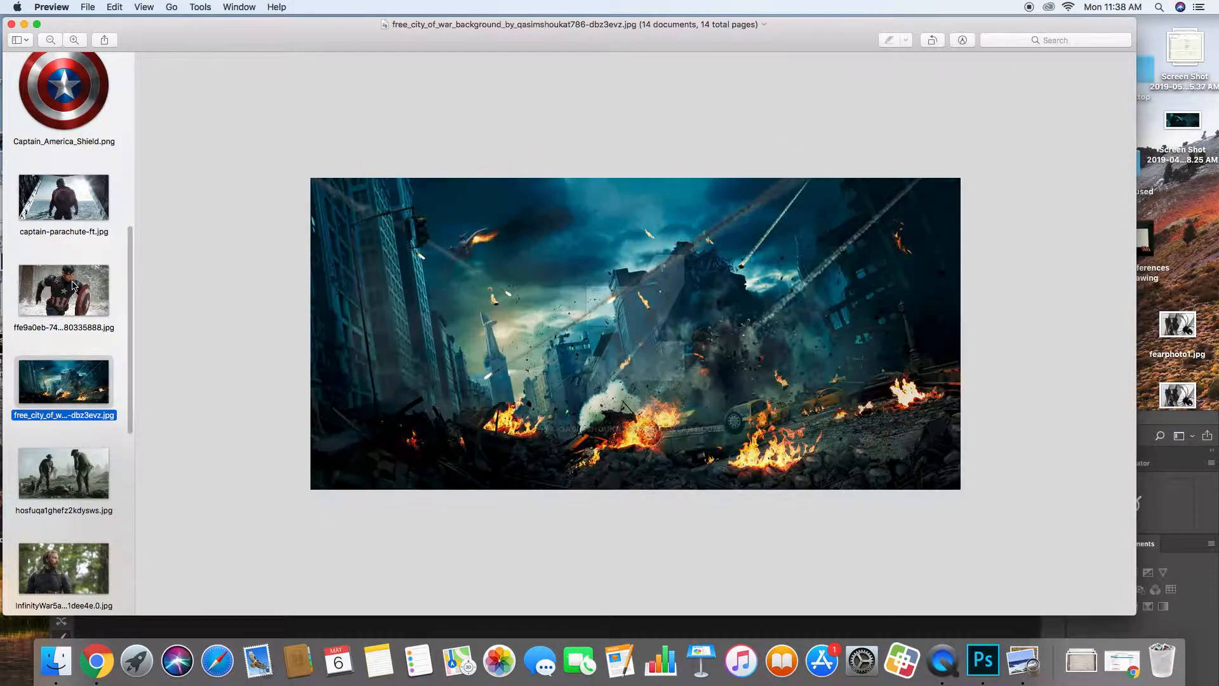
{"action": "key", "text": "Down"}
{"action": "key", "text": "Down"}
{"action": "key", "text": "Down"}
{"action": "key", "text": "Down"}
{"action": "key", "text": "Down"}
{"action": "key", "text": "Down"}
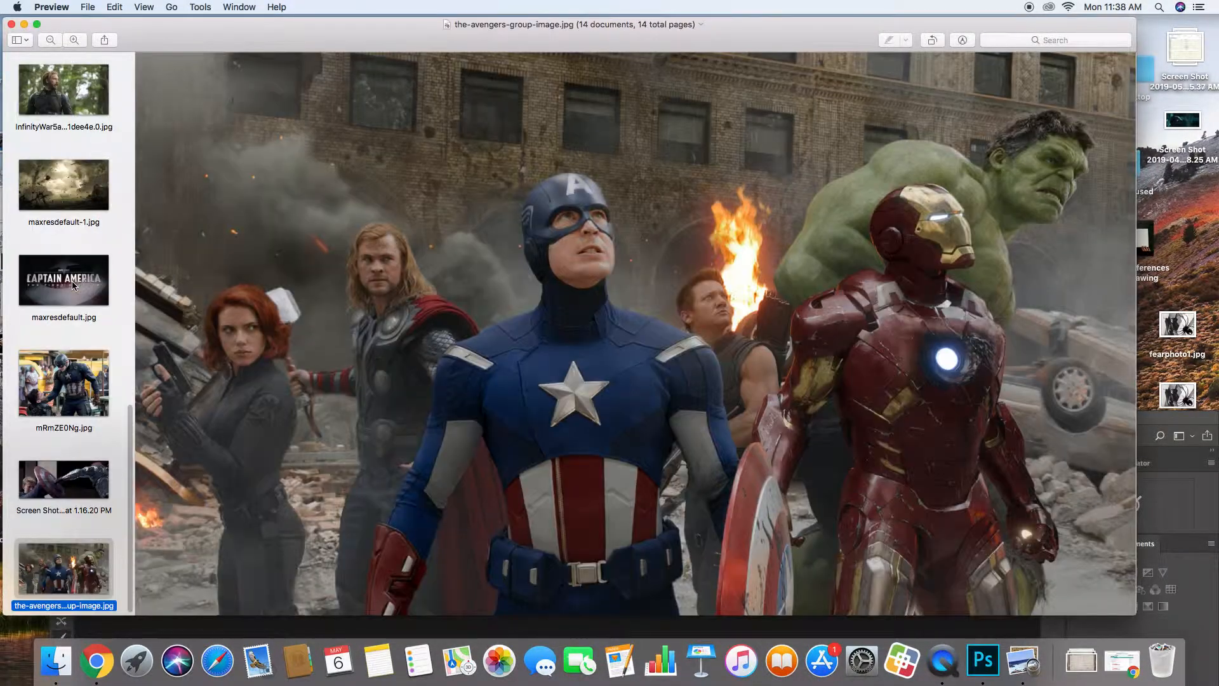
{"action": "key", "text": "Up"}
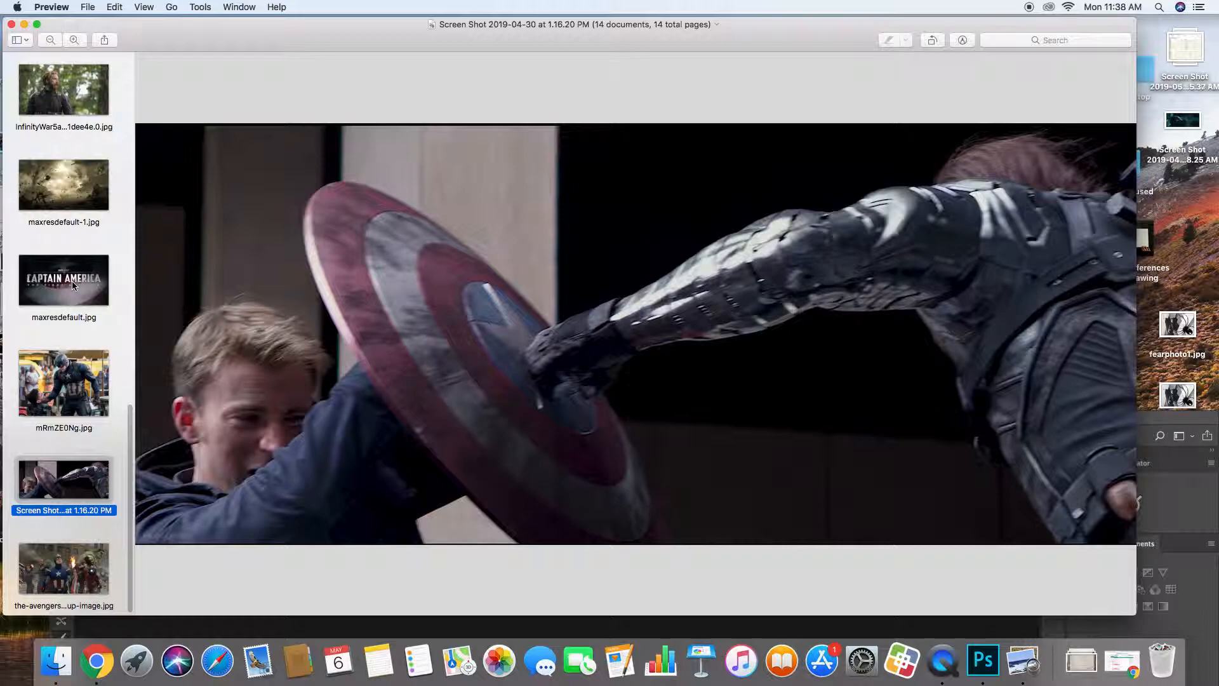
{"action": "left_click", "coordinate": [12, 24]}
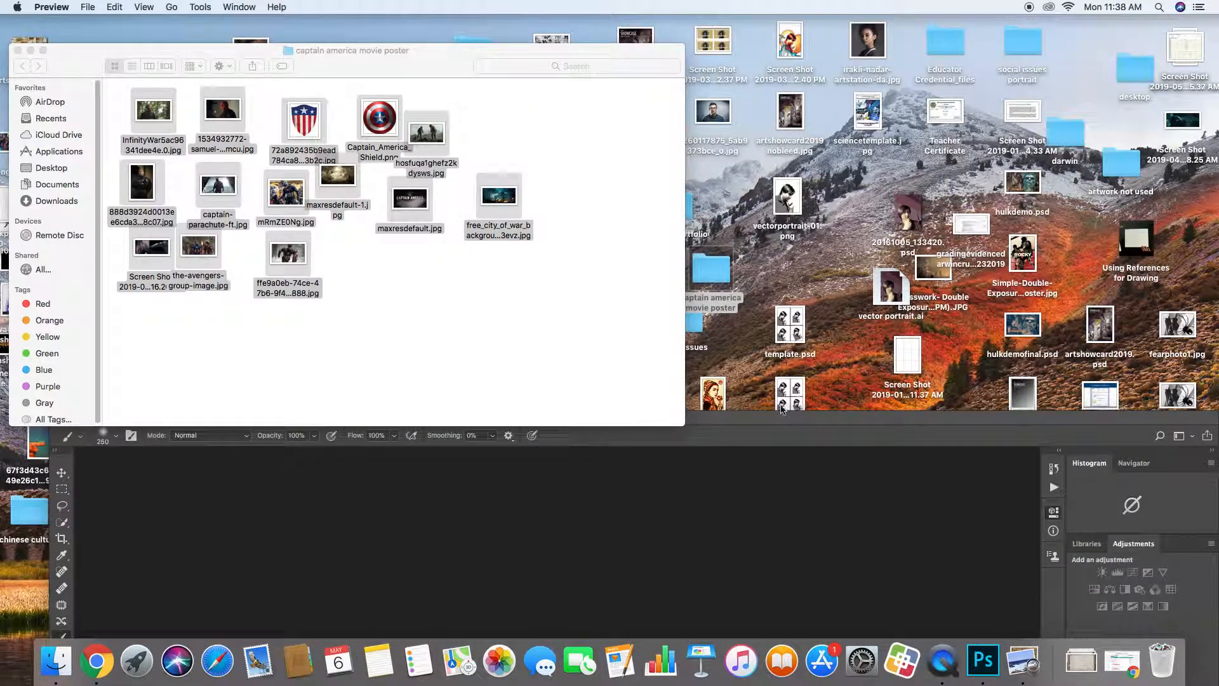
{"action": "left_click", "coordinate": [768, 420]}
{"action": "left_click_drag", "start_coordinate": [660, 422], "coordinate": [615, 53]}
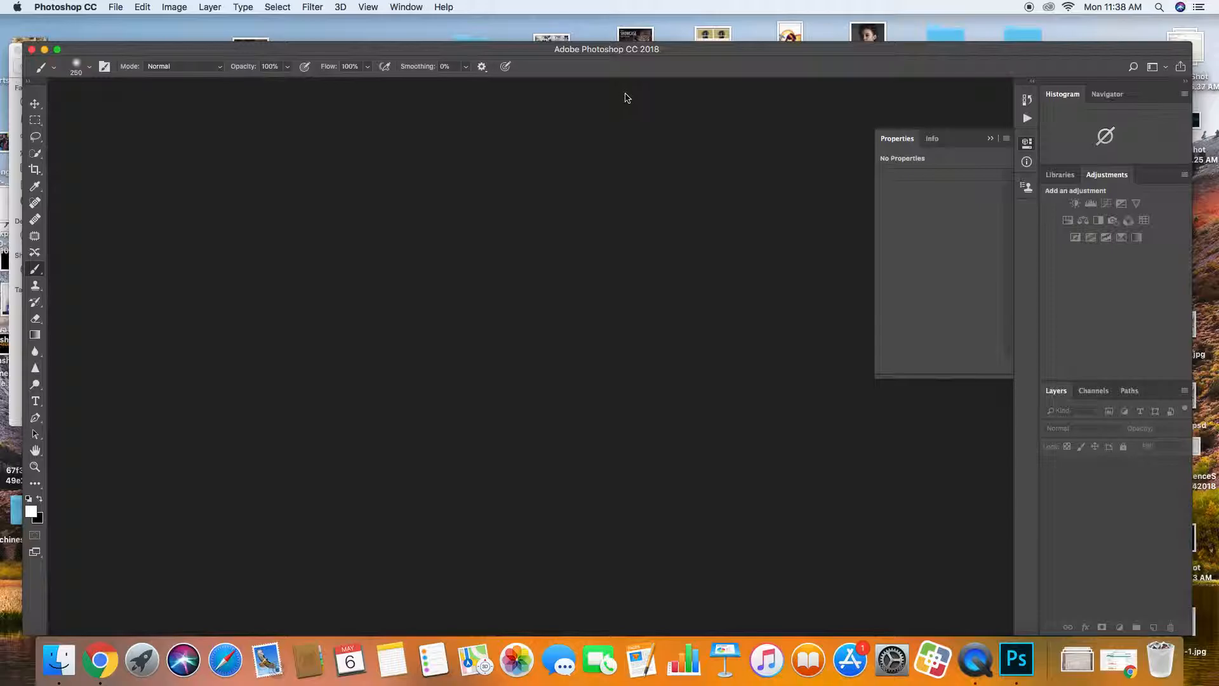
{"action": "left_click_drag", "start_coordinate": [612, 57], "coordinate": [615, 160]}
Return to the image folder, clear the selection and group Captain_America_Shield.png and the striped shield image apart from the other files.
{"action": "left_click", "coordinate": [476, 71]}
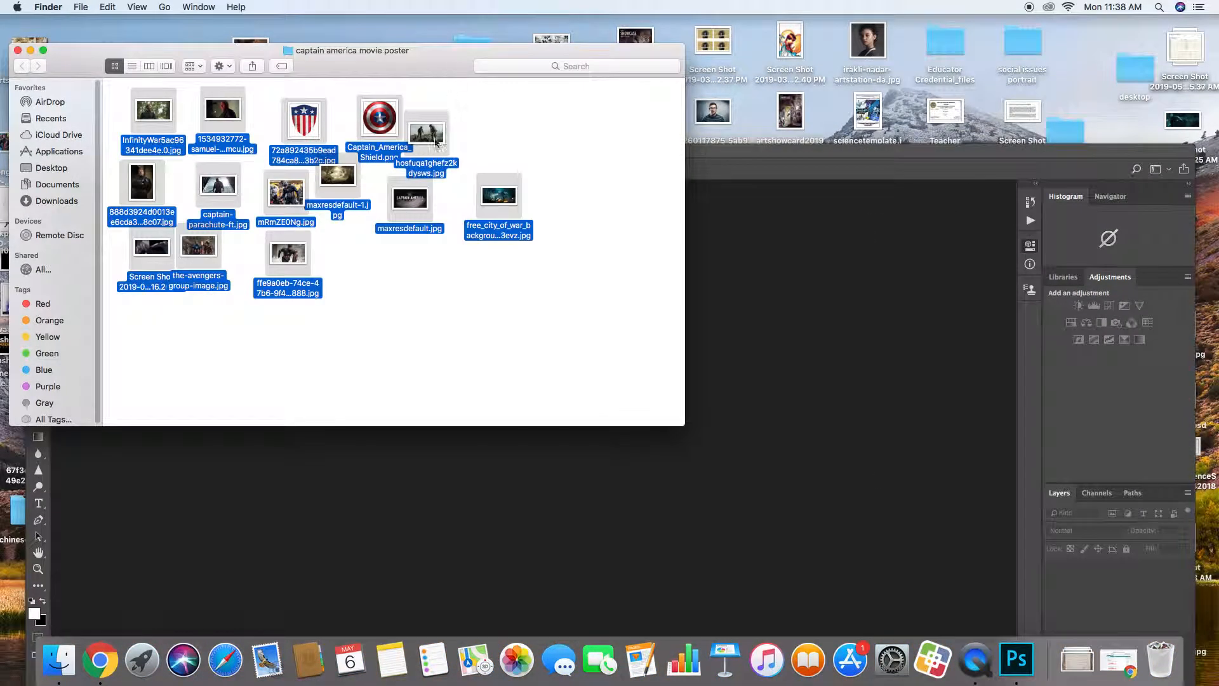
{"action": "left_click", "coordinate": [525, 142]}
{"action": "left_click_drag", "start_coordinate": [380, 124], "coordinate": [539, 138]}
{"action": "left_click_drag", "start_coordinate": [311, 136], "coordinate": [569, 270]}
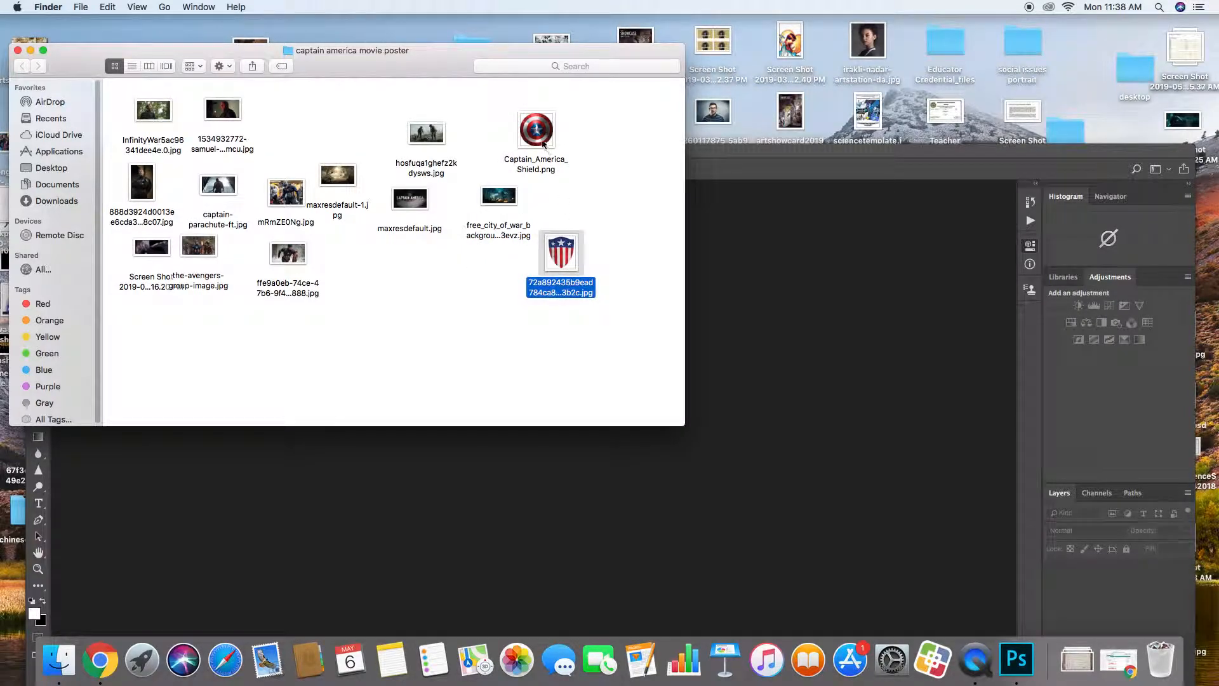
{"action": "left_click_drag", "start_coordinate": [543, 140], "coordinate": [601, 198]}
{"action": "left_click_drag", "start_coordinate": [558, 255], "coordinate": [586, 257]}
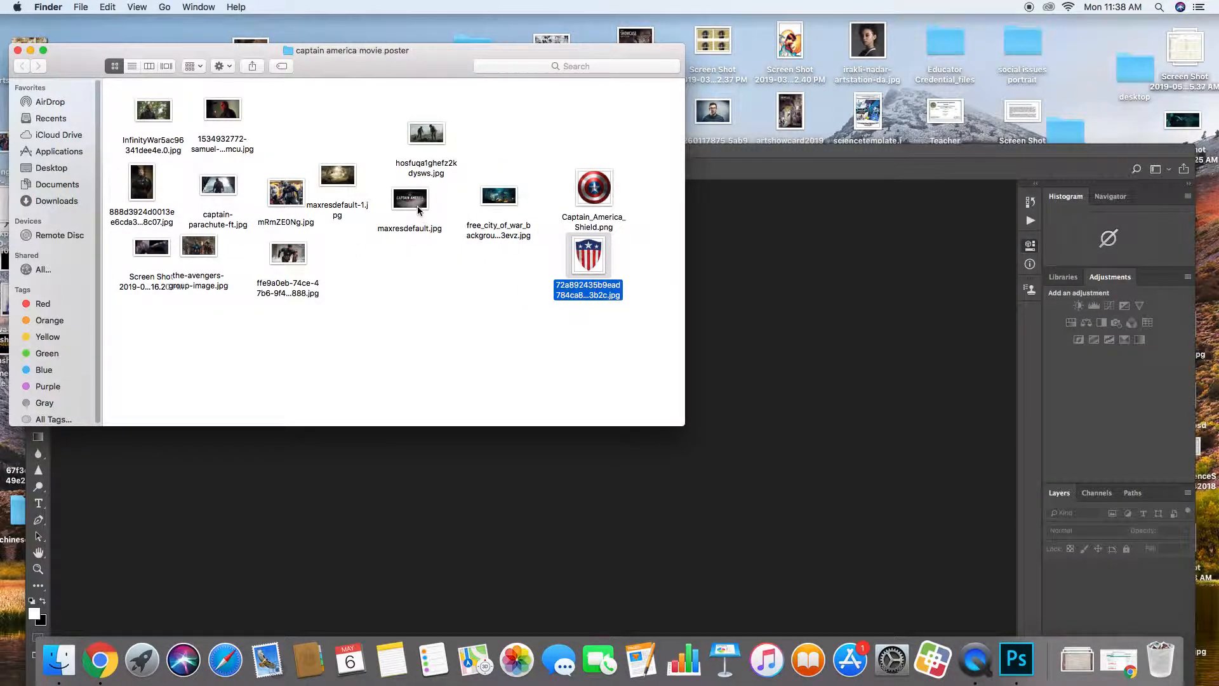
Set maxresdefault.jpg and the soldiers image apart, and group the city-of-war background with maxresdefault-1.jpg.
{"action": "left_click_drag", "start_coordinate": [420, 211], "coordinate": [390, 258]}
{"action": "left_click_drag", "start_coordinate": [498, 195], "coordinate": [450, 232]}
{"action": "left_click_drag", "start_coordinate": [427, 149], "coordinate": [447, 162]}
{"action": "left_click_drag", "start_coordinate": [346, 173], "coordinate": [506, 280]}
{"action": "left_click_drag", "start_coordinate": [466, 238], "coordinate": [489, 290]}
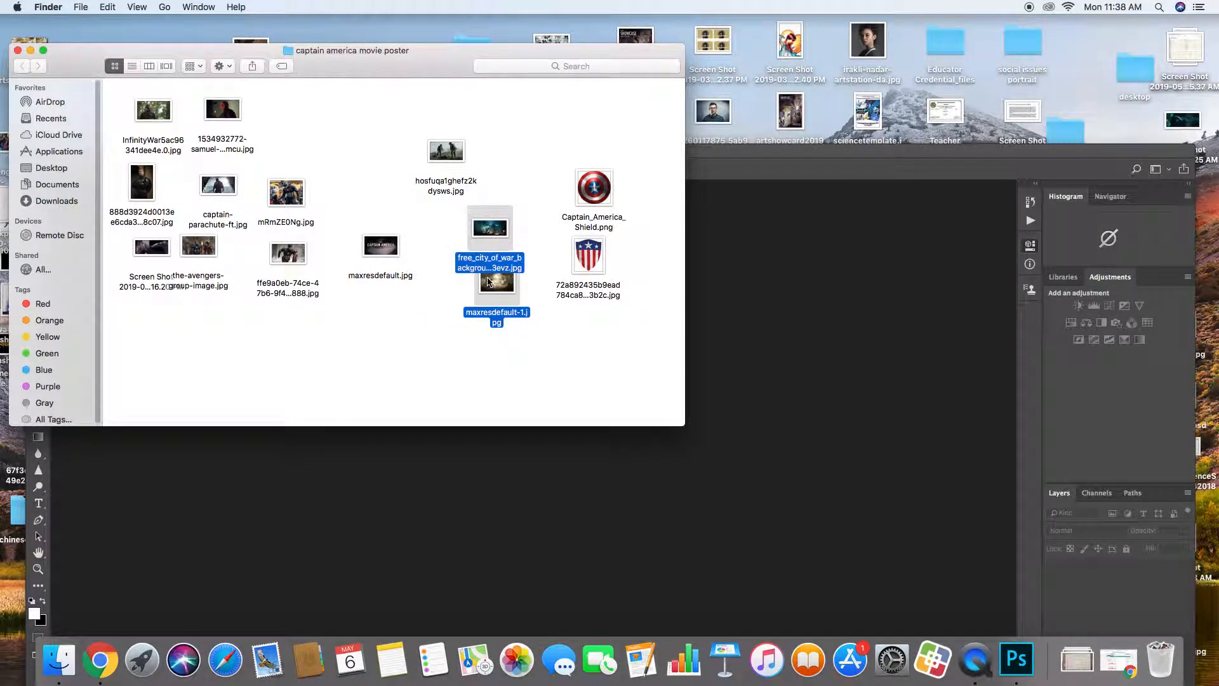
Open the two grouped background images in Preview, compare them and close the preview.
{"action": "double_click", "coordinate": [487, 279]}
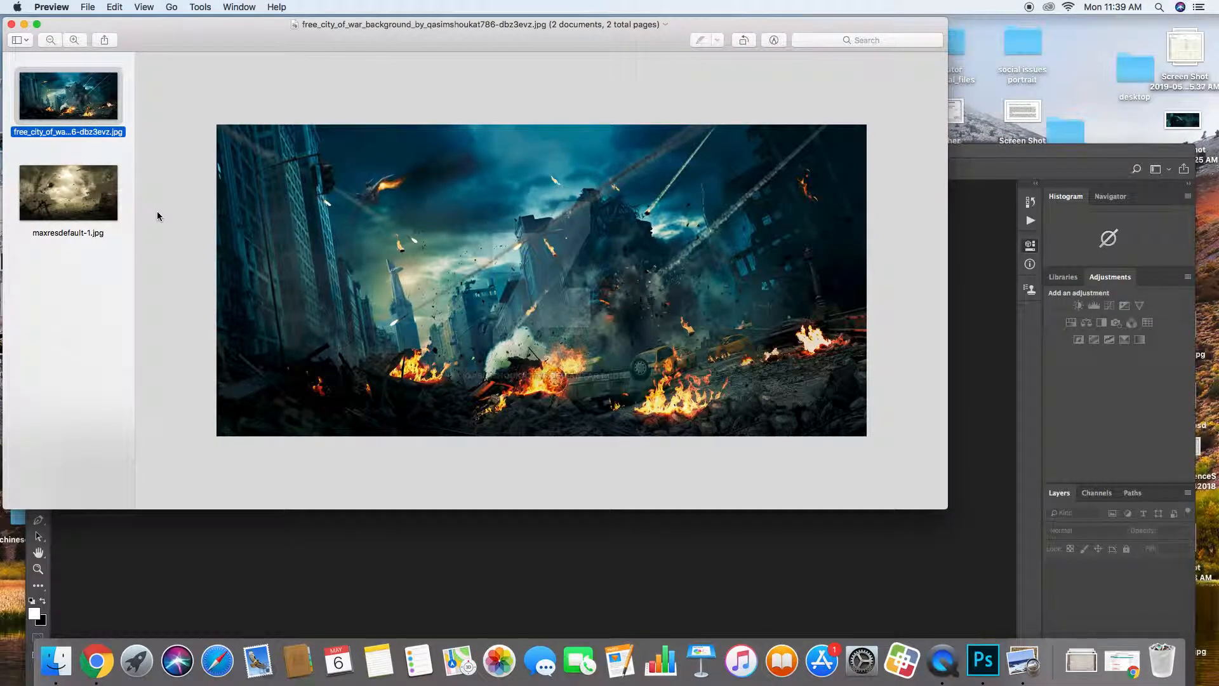
{"action": "left_click", "coordinate": [80, 191]}
{"action": "left_click", "coordinate": [43, 87]}
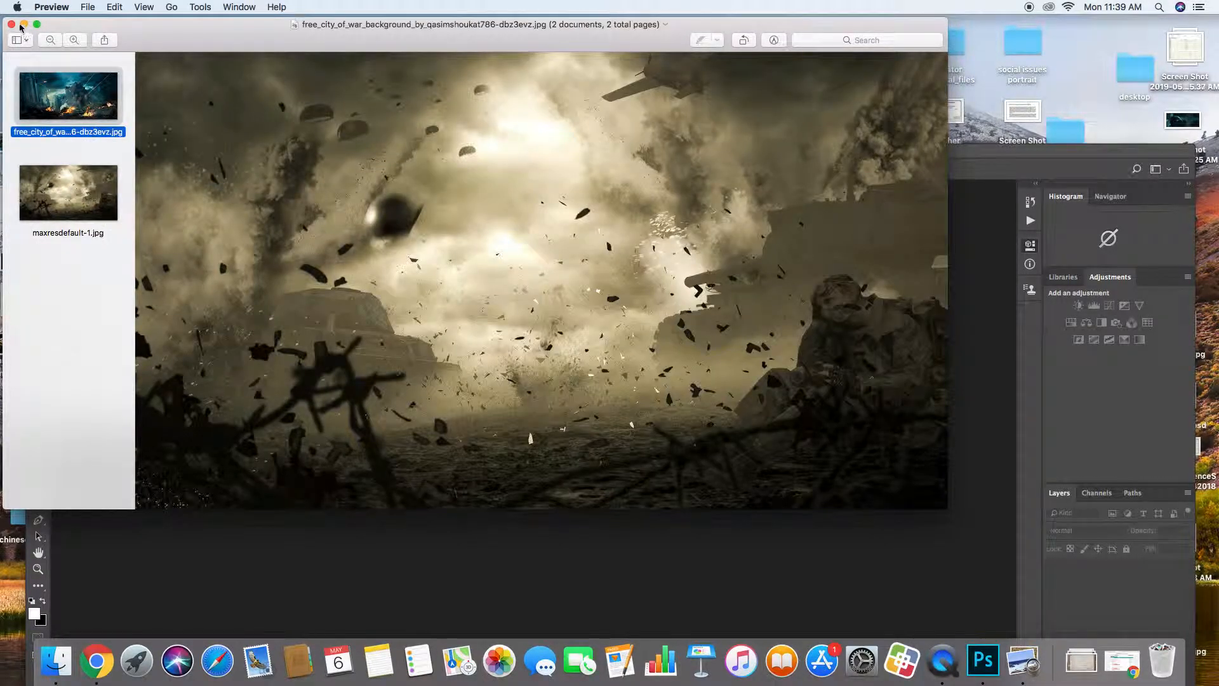
{"action": "left_click", "coordinate": [12, 24]}
Move the Photoshop window back up, switch to Chrome and search for "movie poster dimensions" in a new tab, highlighting the size result.
{"action": "left_click", "coordinate": [791, 168]}
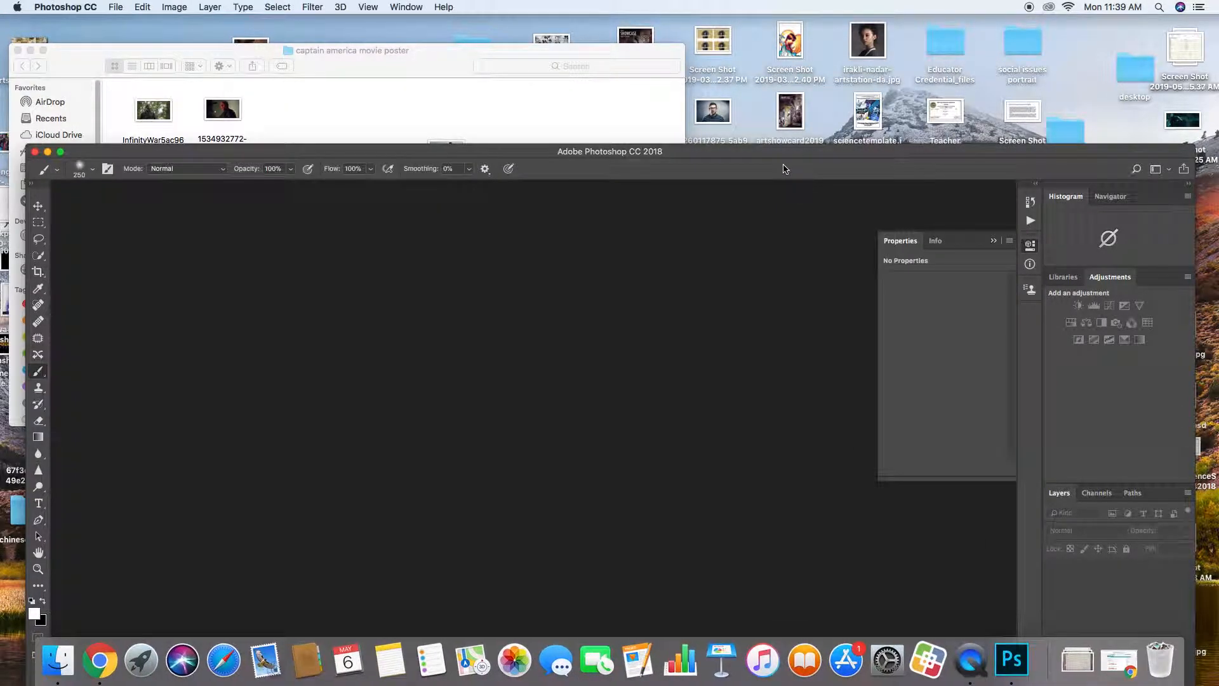
{"action": "left_click_drag", "start_coordinate": [713, 154], "coordinate": [695, 37]}
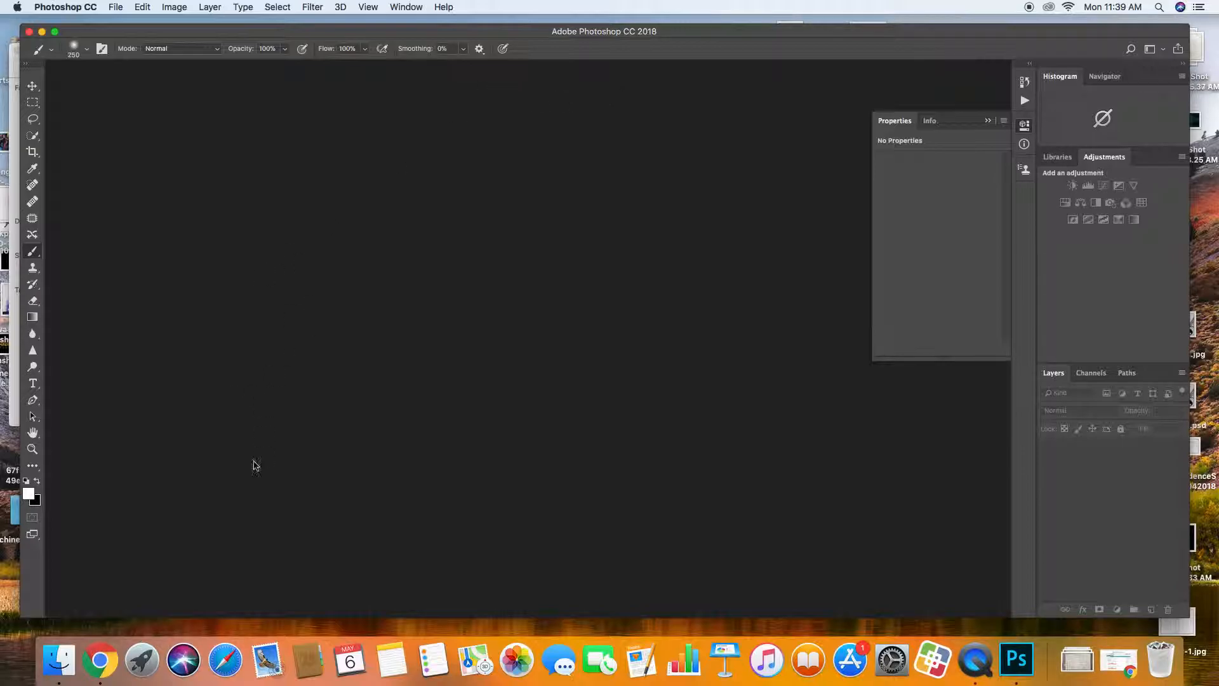
{"action": "left_click", "coordinate": [101, 661]}
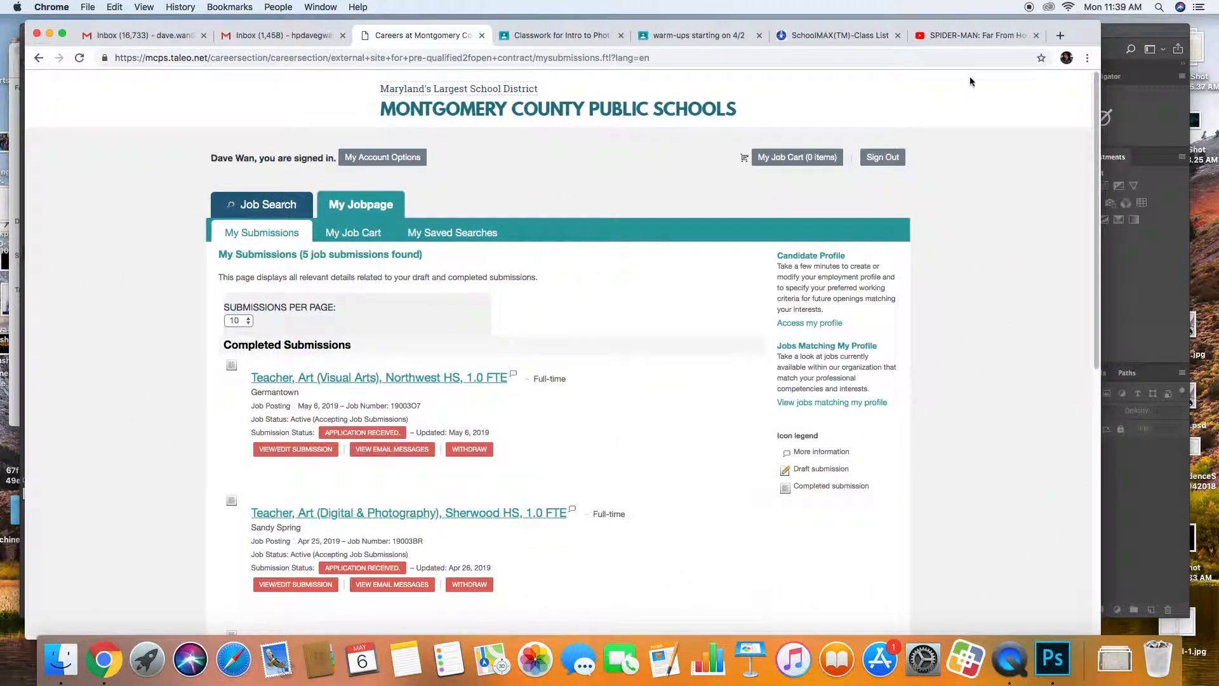
{"action": "left_click", "coordinate": [1060, 36]}
{"action": "type", "text": "movie poster di"}
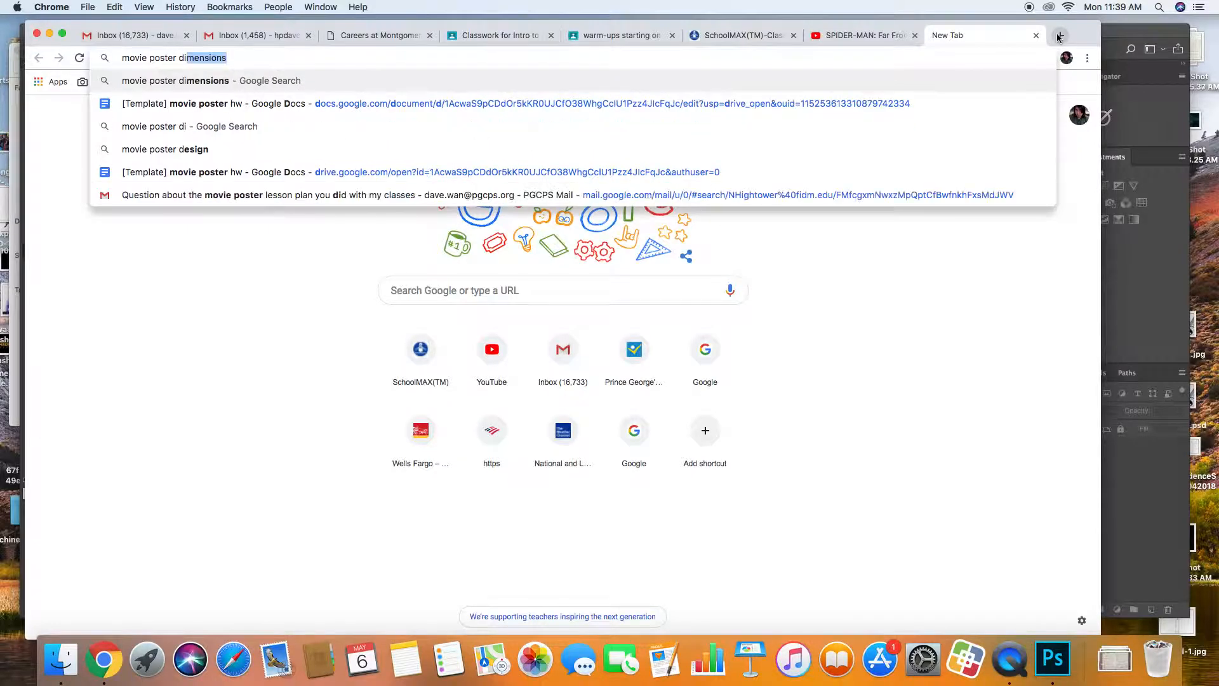
{"action": "type", "text": "mensions"}
{"action": "key", "text": "Return"}
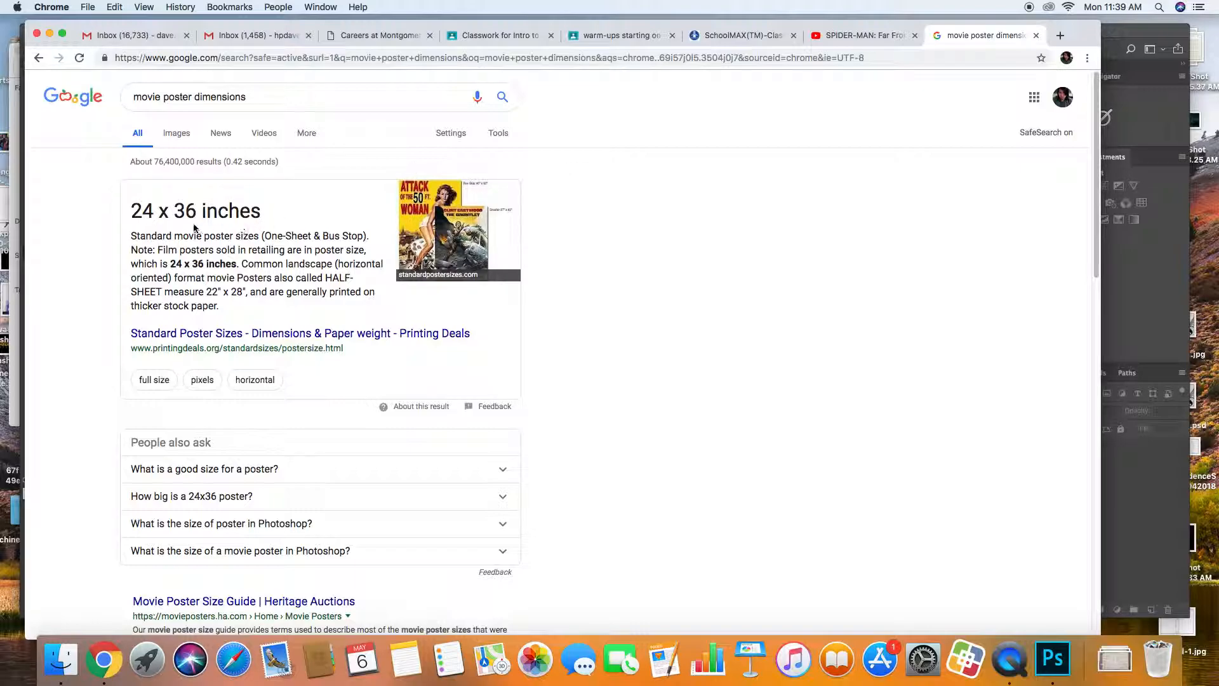
{"action": "left_click_drag", "start_coordinate": [131, 210], "coordinate": [197, 212]}
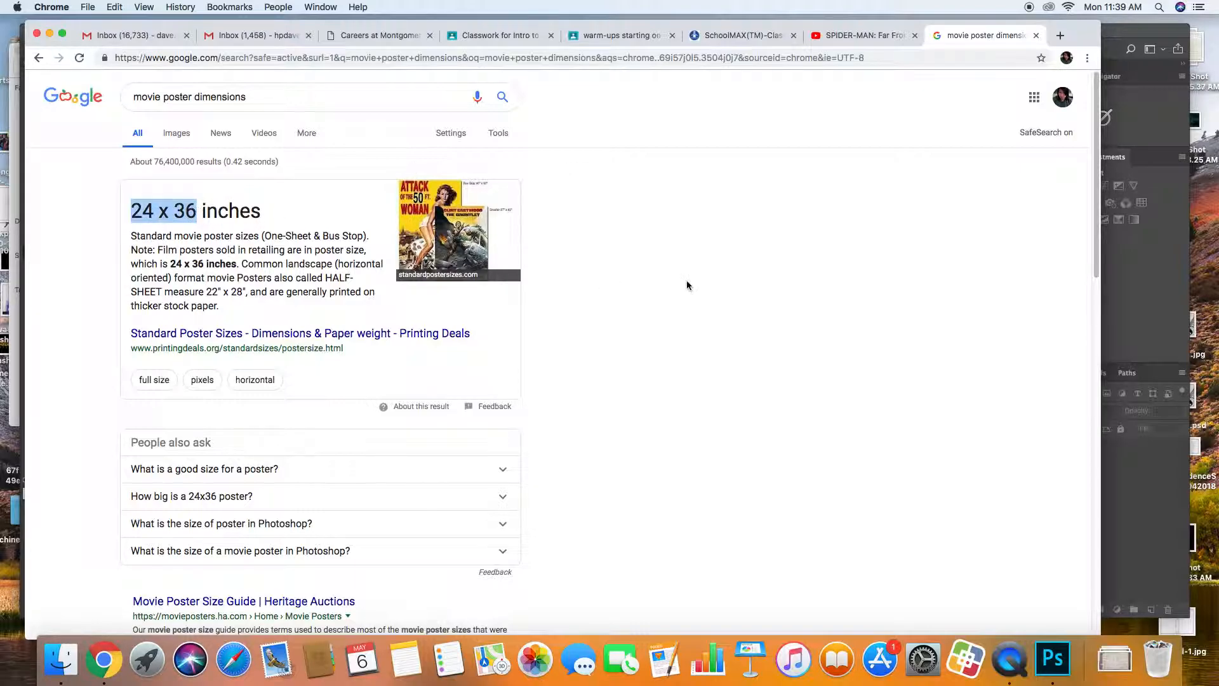
Return to Photoshop, start a new document and look through the blank Print presets.
{"action": "left_click", "coordinate": [1163, 290]}
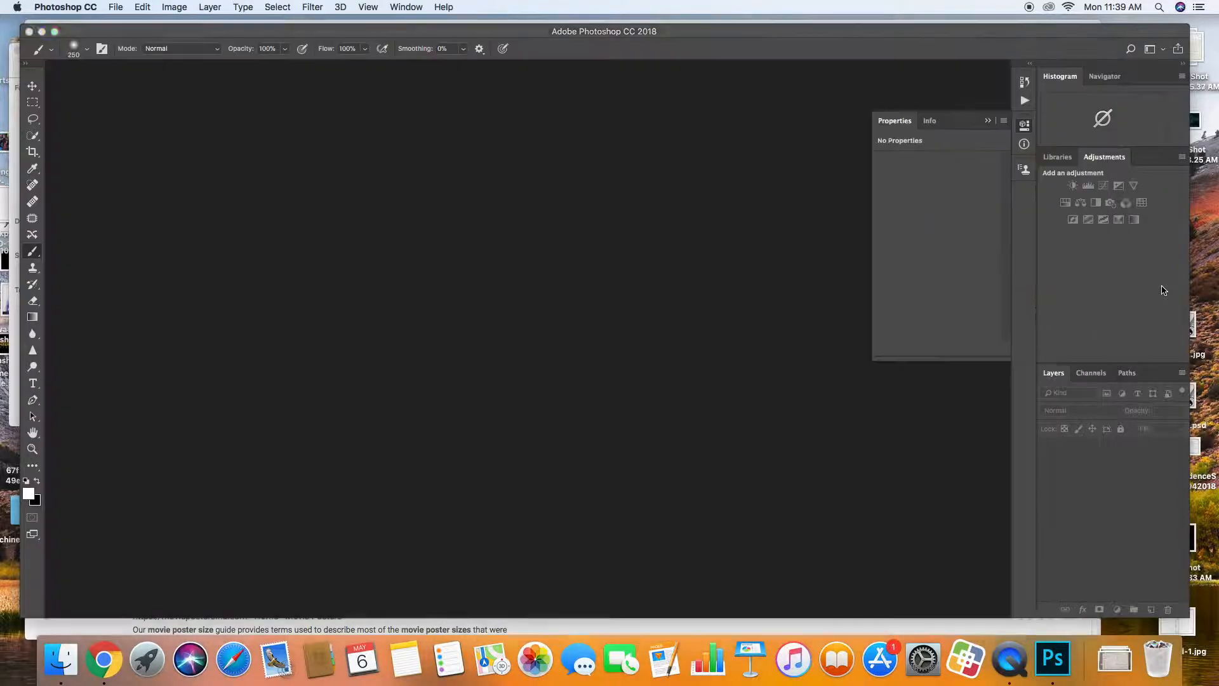
{"action": "left_click", "coordinate": [119, 7]}
{"action": "left_click", "coordinate": [119, 7]}
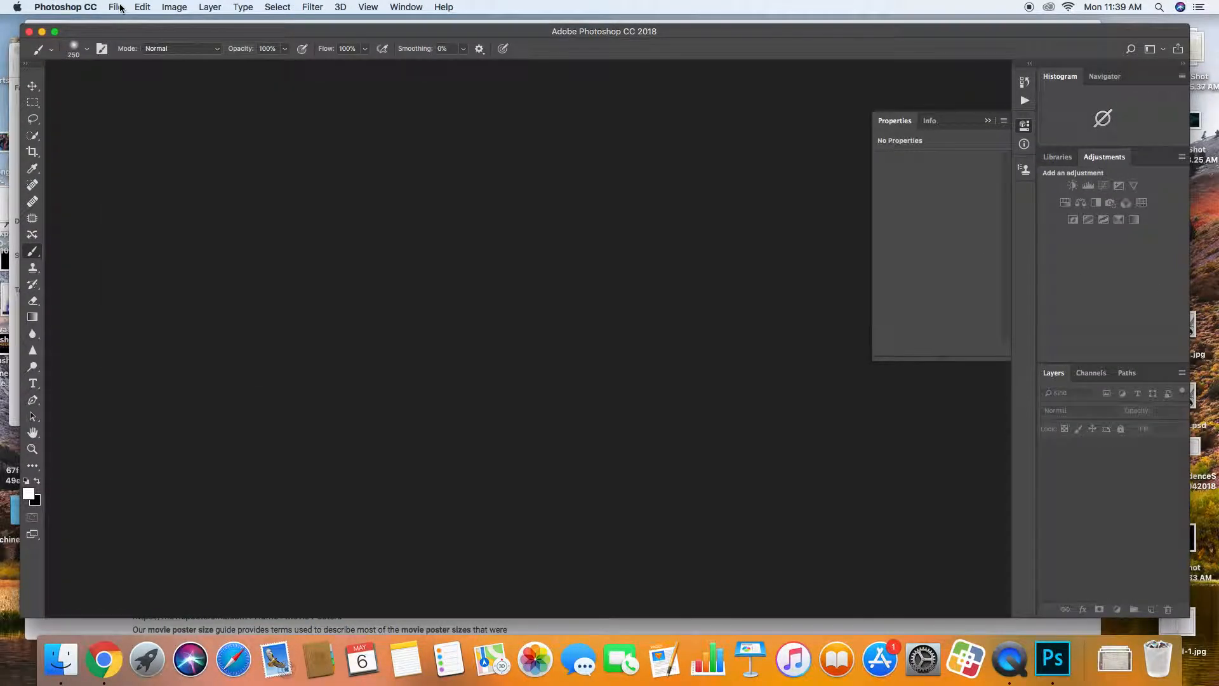
{"action": "left_click", "coordinate": [118, 7]}
{"action": "left_click", "coordinate": [121, 23]}
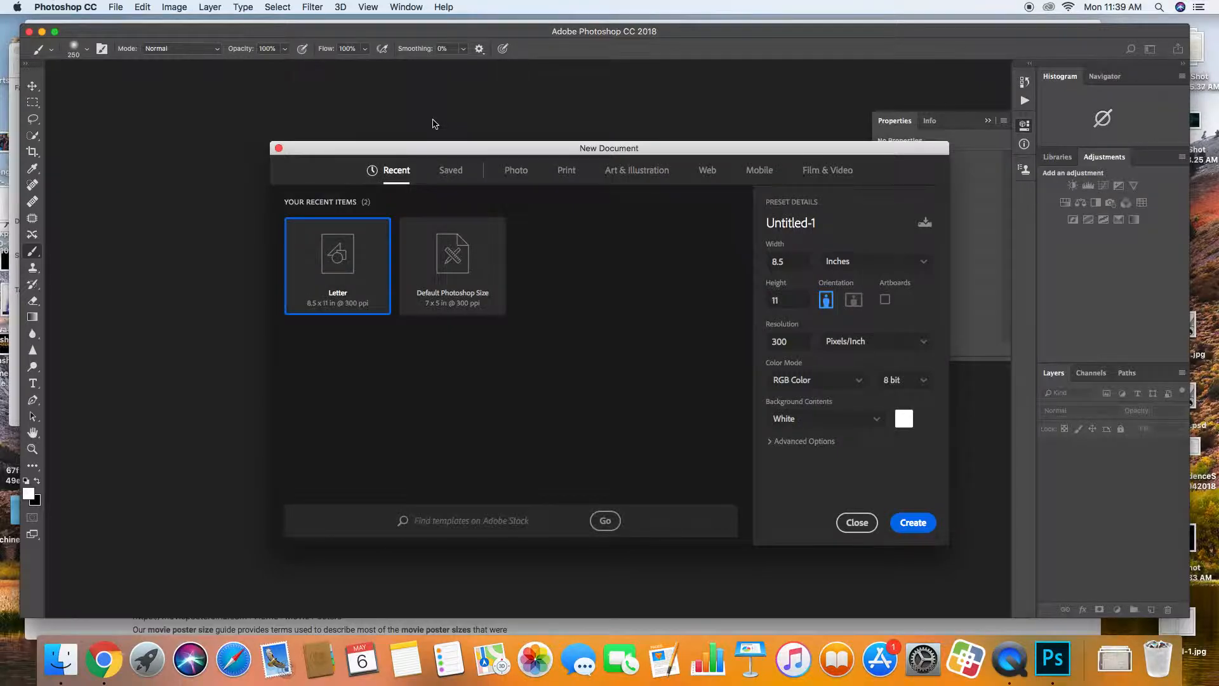
{"action": "left_click", "coordinate": [567, 181]}
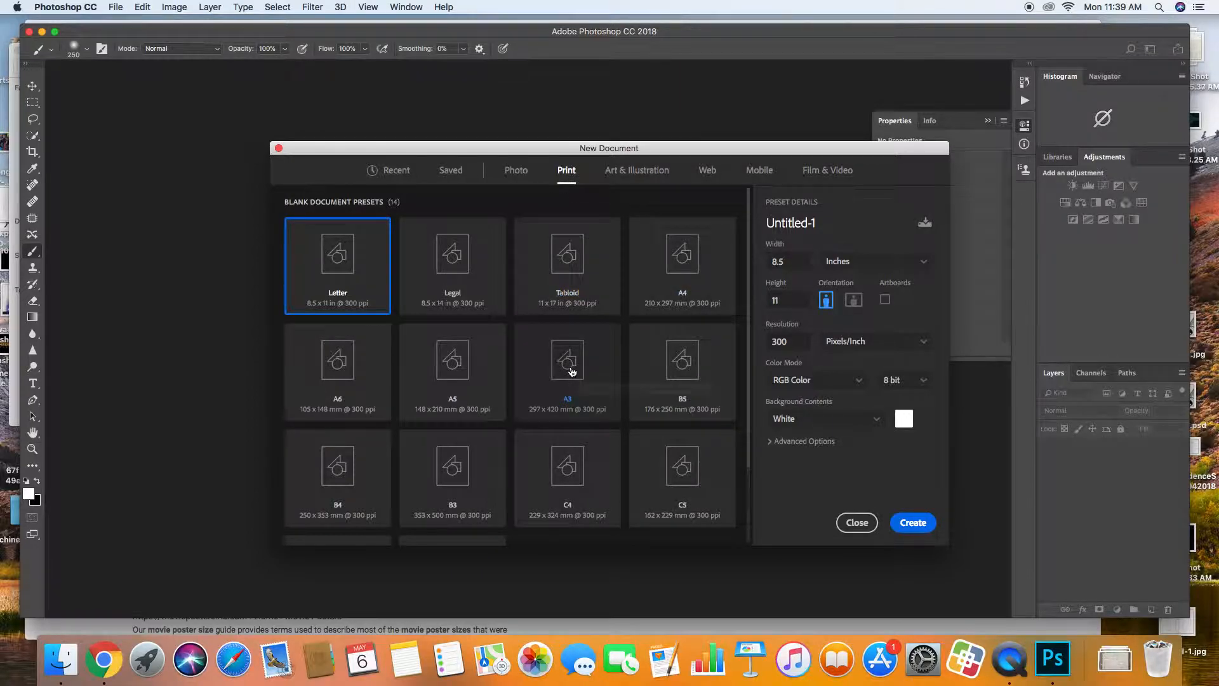
{"action": "scroll", "coordinate": [572, 373], "scroll_direction": "down", "scroll_amount": 2}
{"action": "scroll", "coordinate": [572, 373], "scroll_direction": "up", "scroll_amount": 2}
Recheck the poster size in Chrome and create a new document 24 inches wide and 36 inches high at 300 pixels/inch.
{"action": "left_click", "coordinate": [104, 654]}
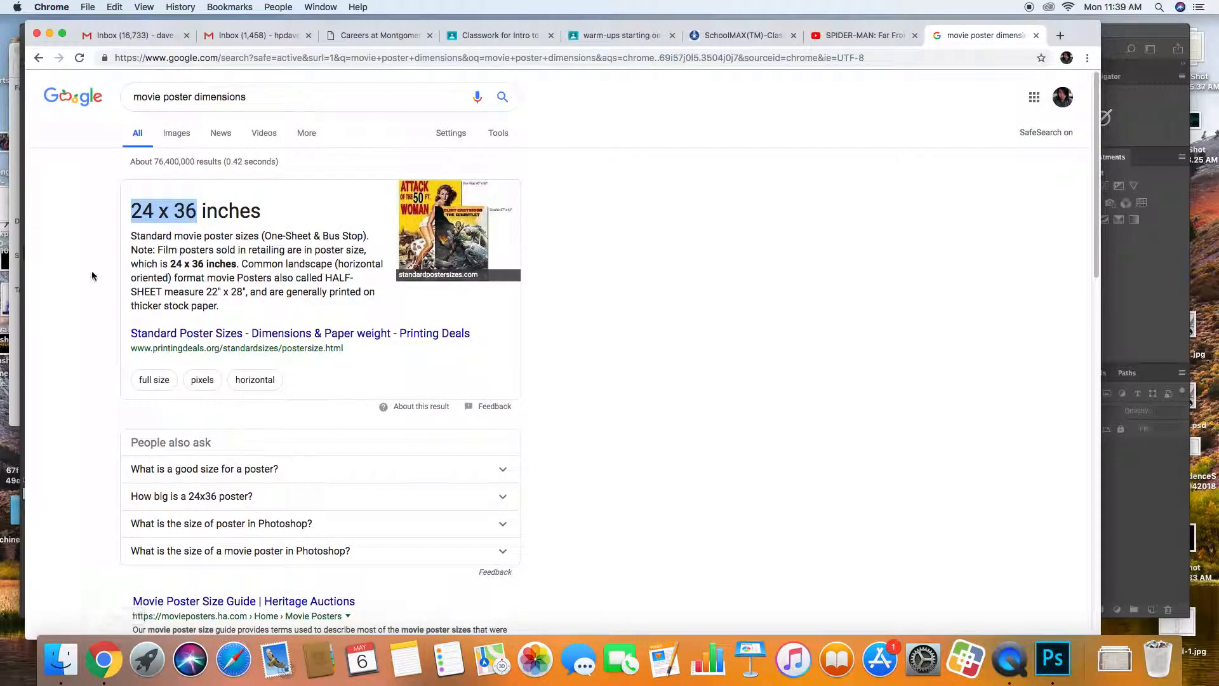
{"action": "left_click", "coordinate": [49, 33]}
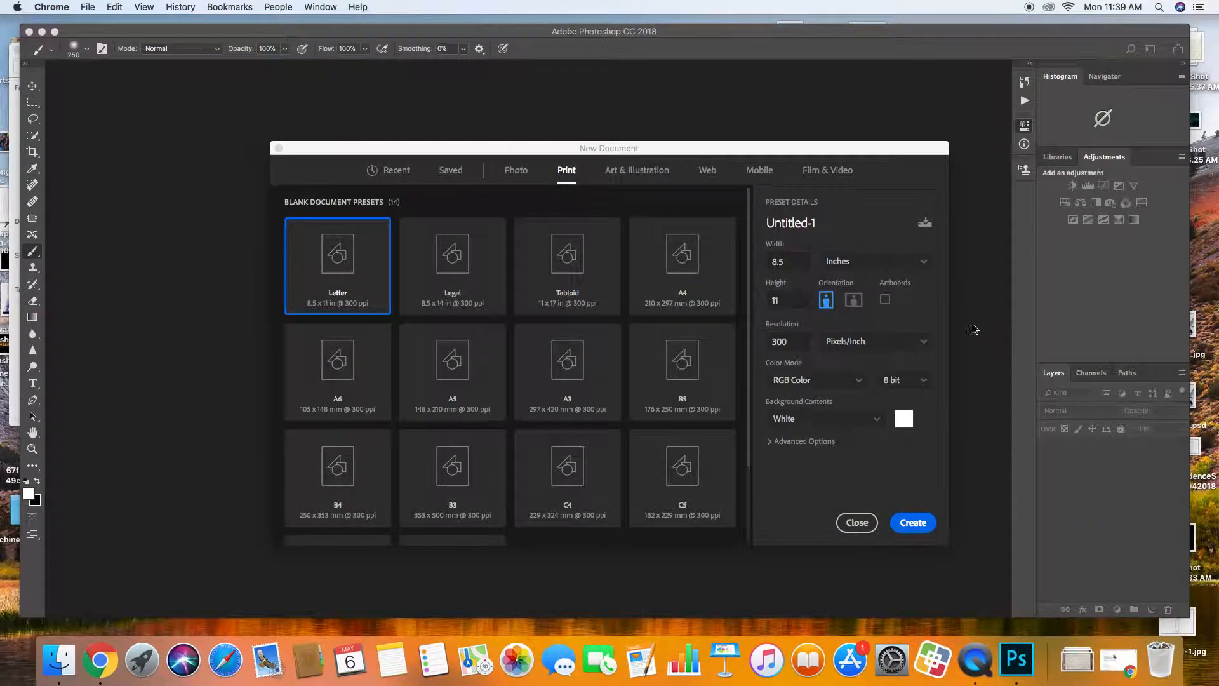
{"action": "left_click", "coordinate": [802, 266]}
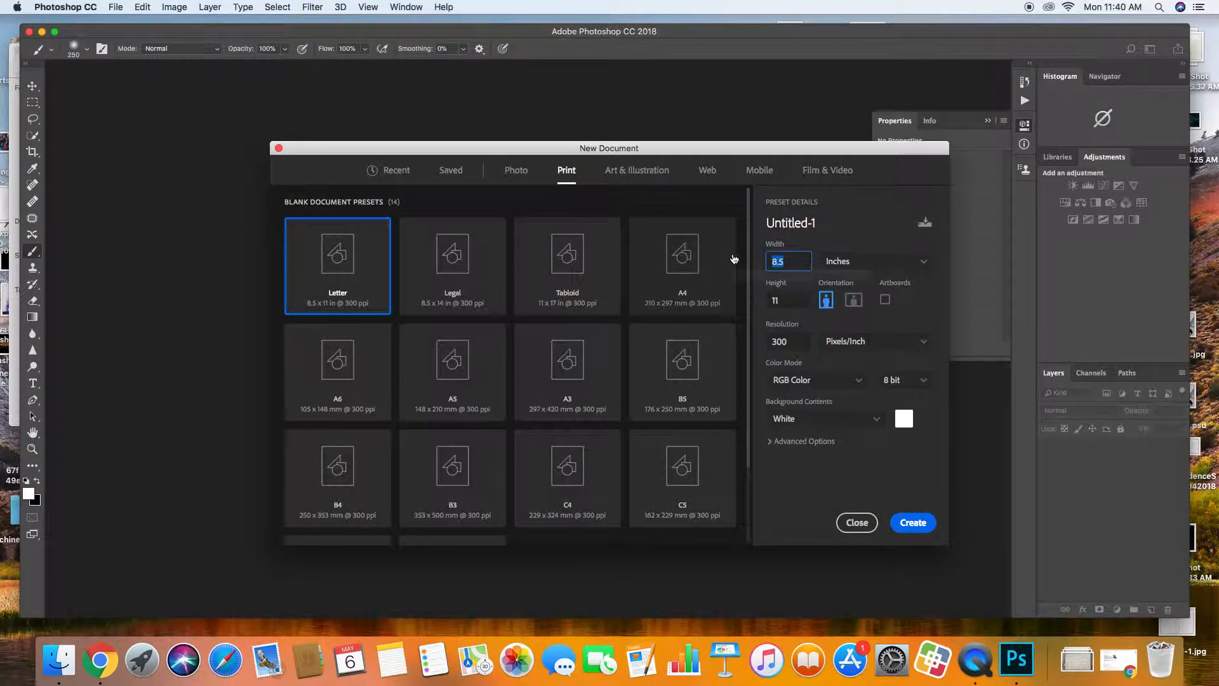
{"action": "type", "text": "24"}
{"action": "key", "text": "Tab"}
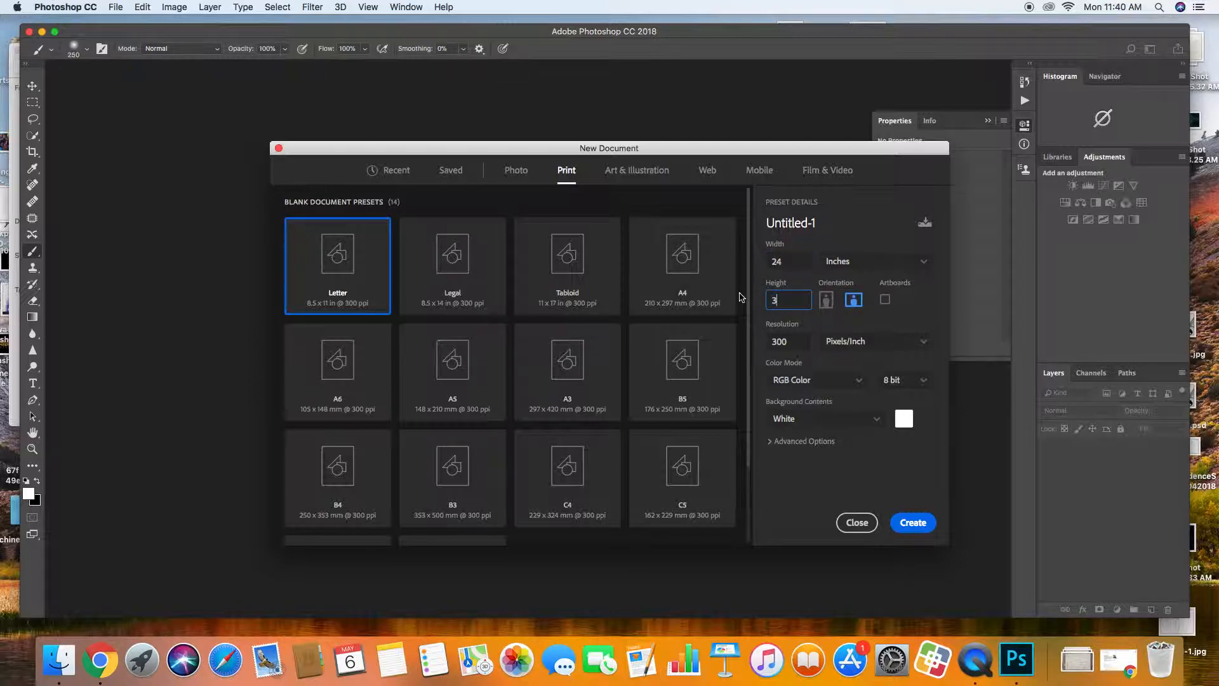
{"action": "left_click", "coordinate": [99, 660]}
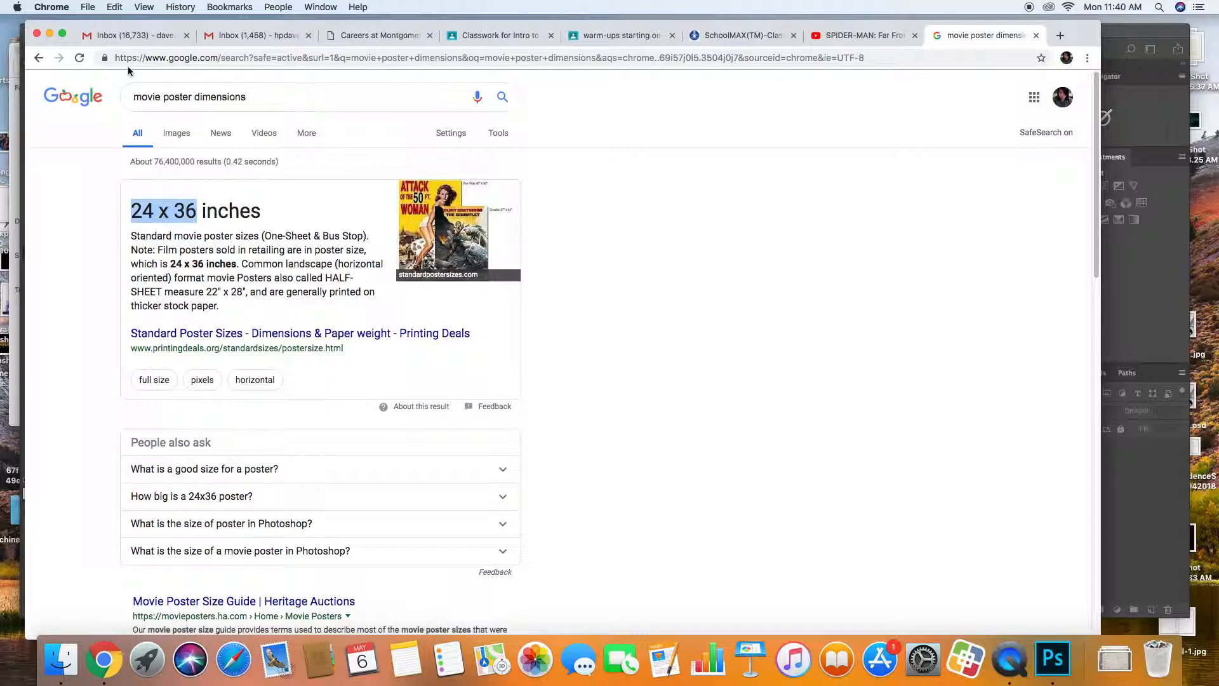
{"action": "left_click", "coordinate": [50, 34]}
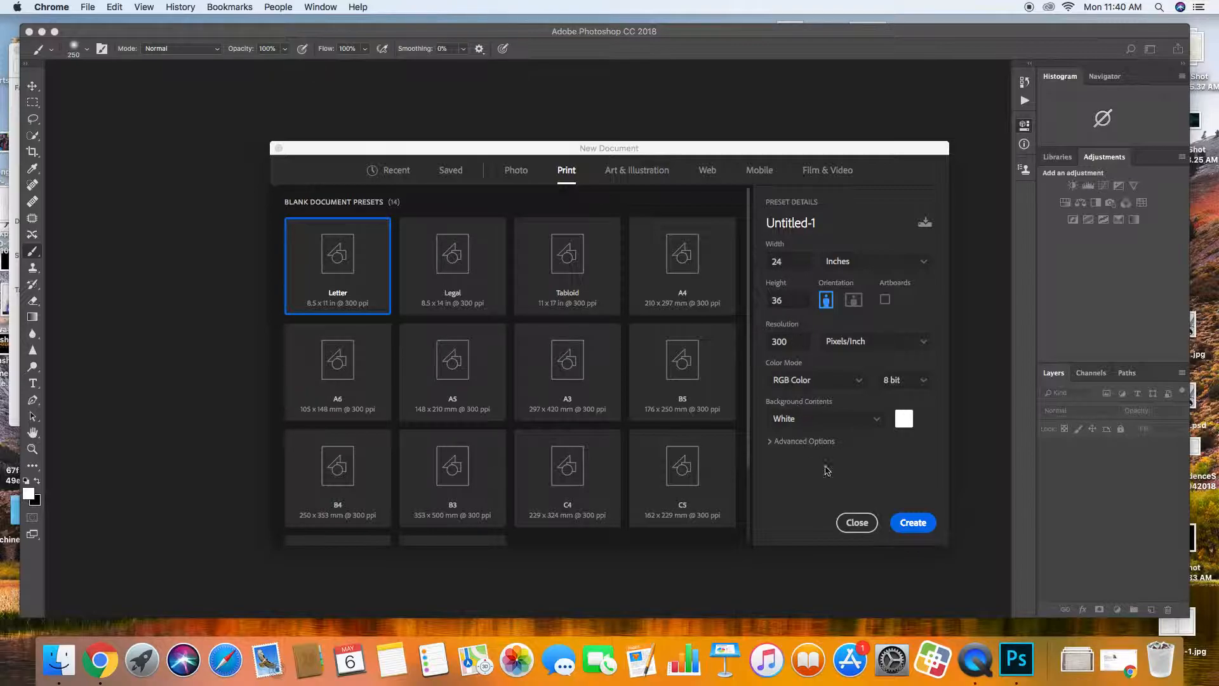
{"action": "left_click", "coordinate": [908, 523]}
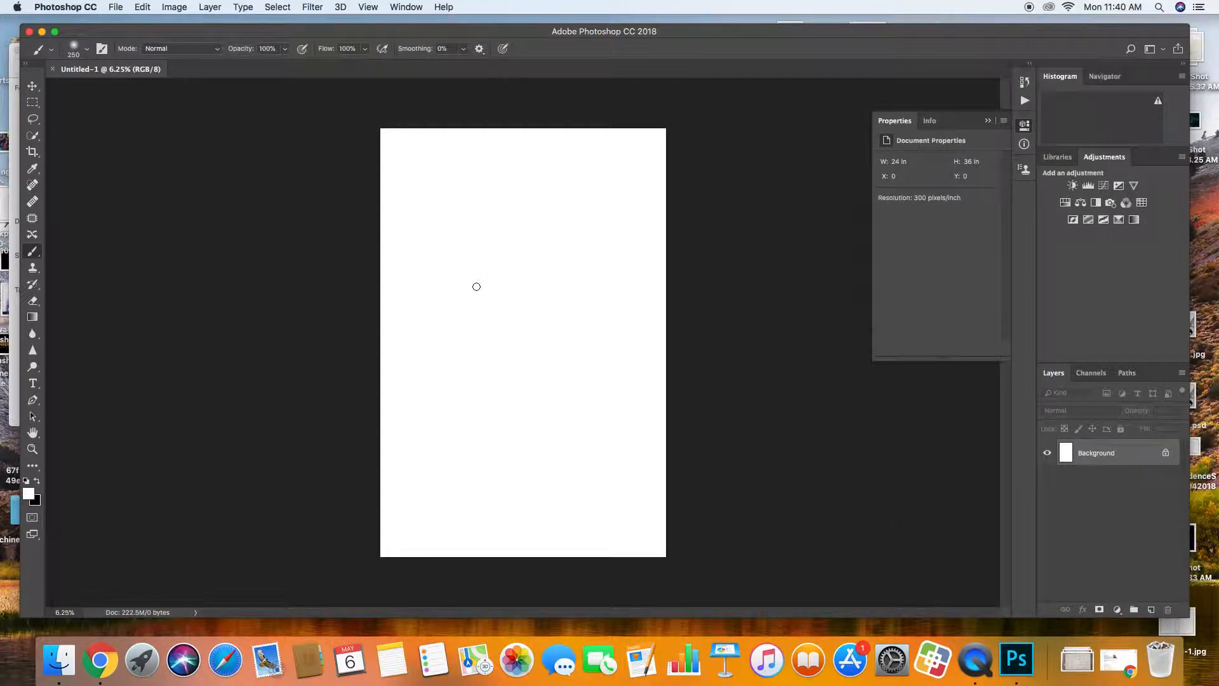
Check the new document's image size with width and height shown in inches, and accept the dialog.
{"action": "left_click", "coordinate": [175, 8]}
{"action": "left_click", "coordinate": [221, 105]}
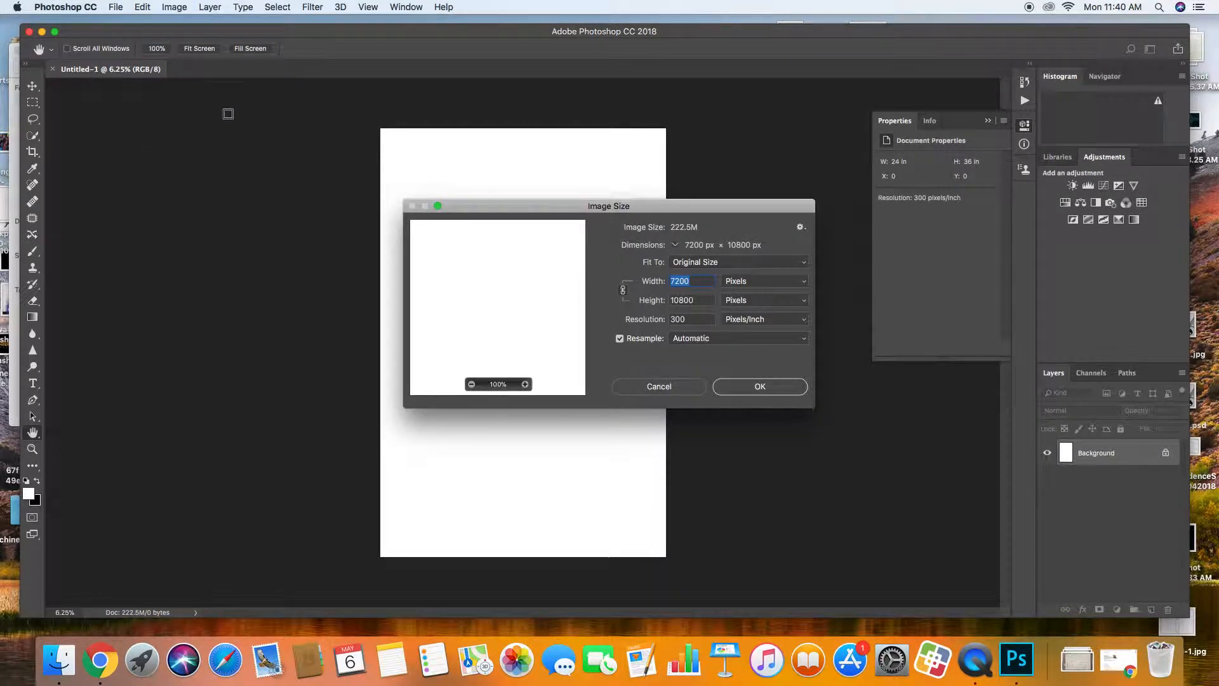
{"action": "left_click", "coordinate": [690, 264]}
{"action": "left_click", "coordinate": [690, 264]}
{"action": "left_click", "coordinate": [740, 283]}
{"action": "left_click", "coordinate": [748, 292]}
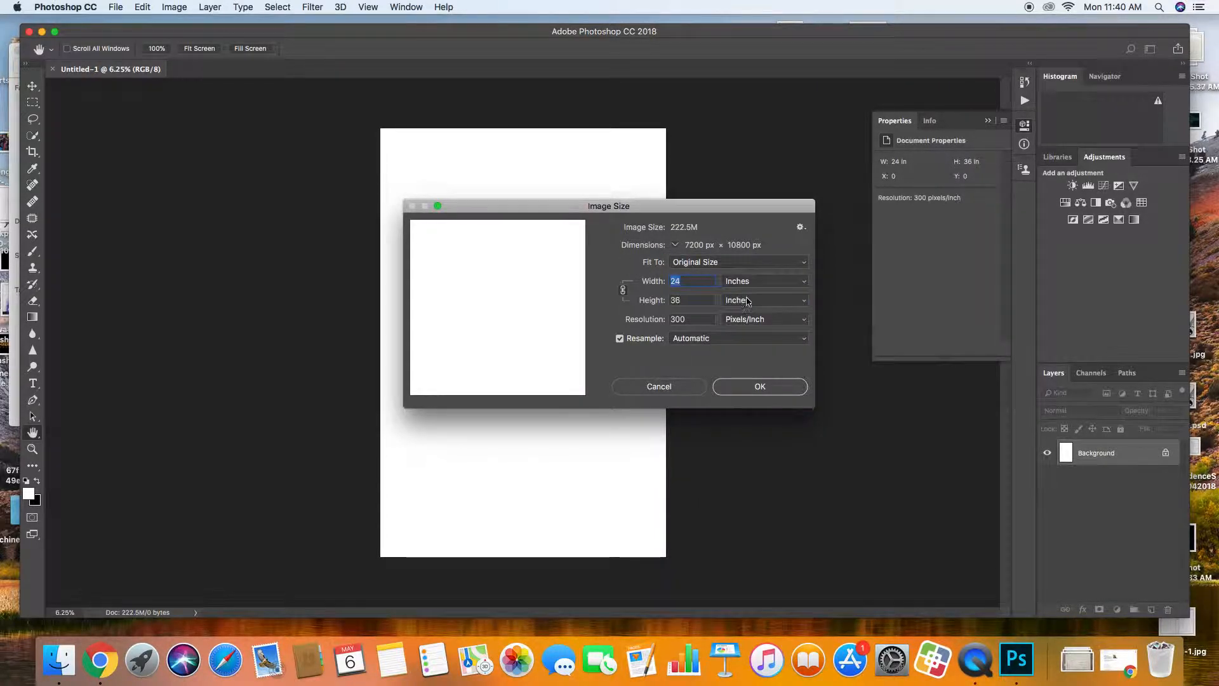
{"action": "left_click", "coordinate": [747, 385]}
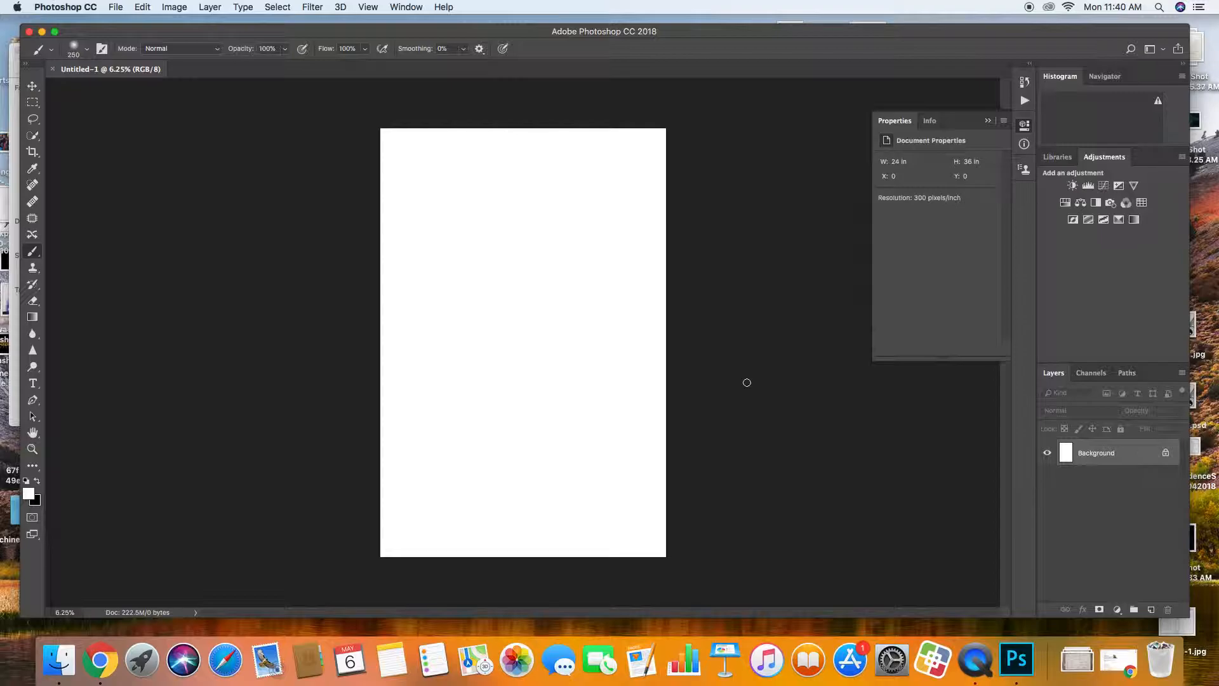
Uncover the image folder and place Captain_America_Shield.png into the poster document.
{"action": "left_click_drag", "start_coordinate": [544, 36], "coordinate": [627, 119]}
{"action": "left_click", "coordinate": [405, 73]}
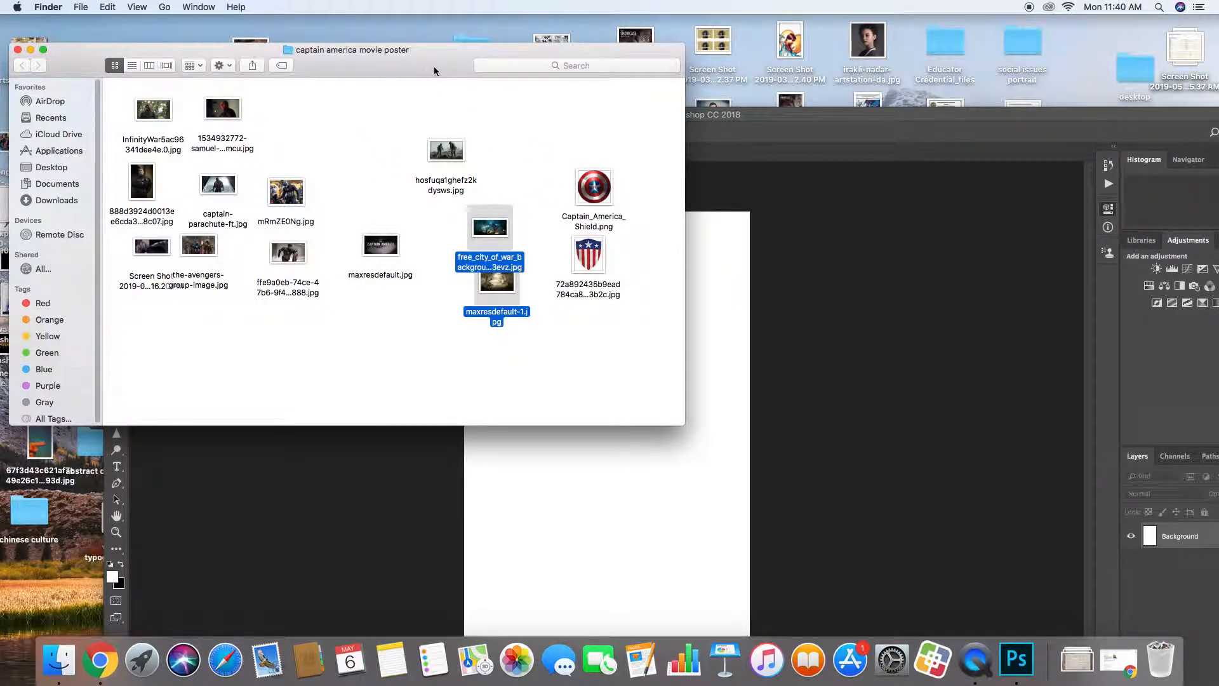
{"action": "left_click_drag", "start_coordinate": [434, 72], "coordinate": [245, 44]}
{"action": "left_click_drag", "start_coordinate": [403, 159], "coordinate": [585, 317]}
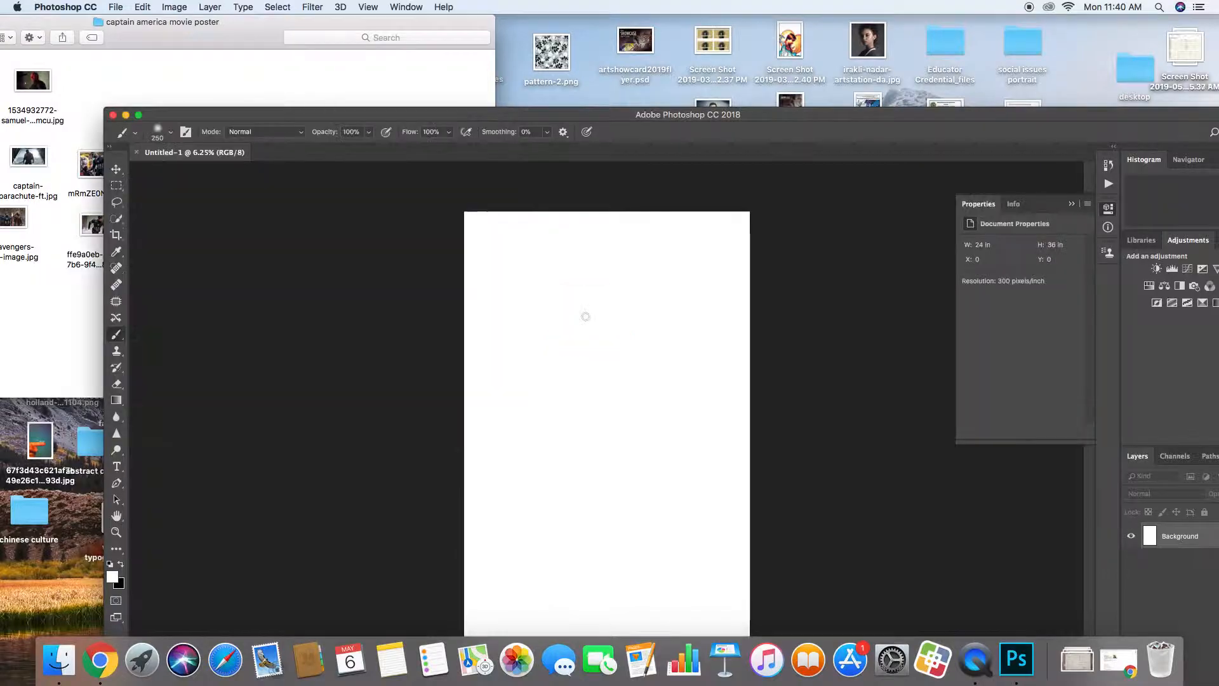
{"action": "double_click", "coordinate": [347, 119]}
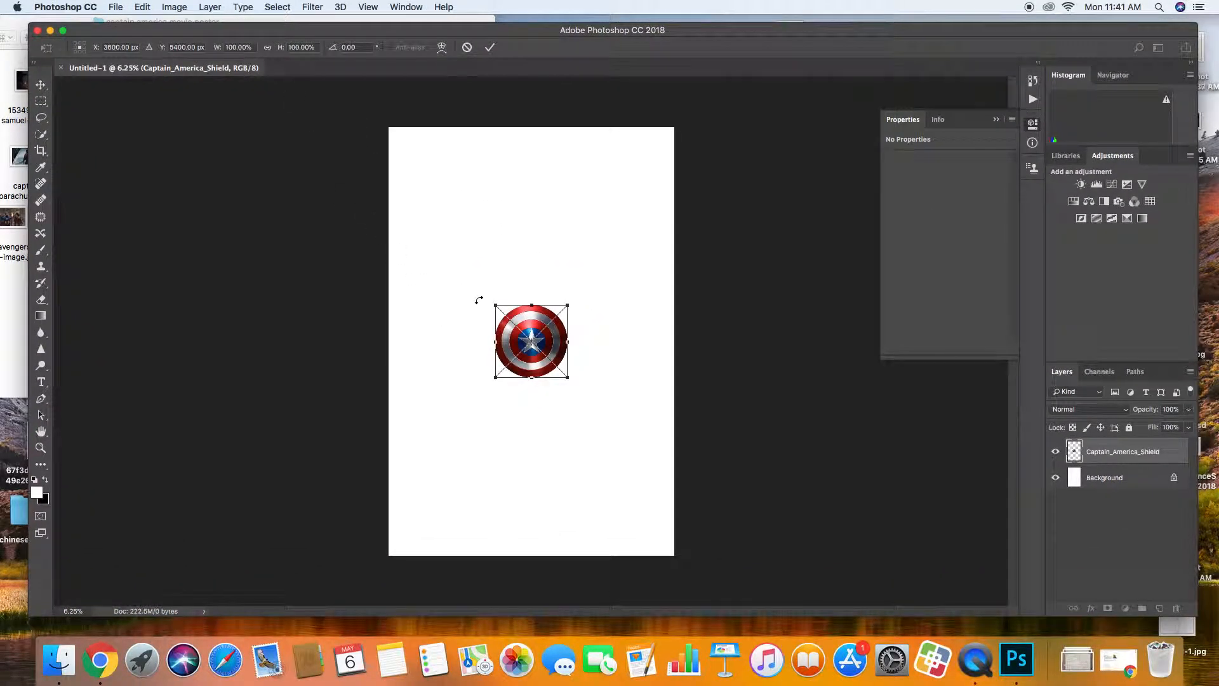
Scale the placed shield proportionally to about 13.7 inches wide, slightly above the poster's centre, and commit the transform.
{"action": "left_click_drag", "start_coordinate": [496, 305], "coordinate": [368, 173]}
{"action": "left_click_drag", "start_coordinate": [452, 254], "coordinate": [500, 268]}
{"action": "left_click_drag", "start_coordinate": [611, 389], "coordinate": [627, 402]}
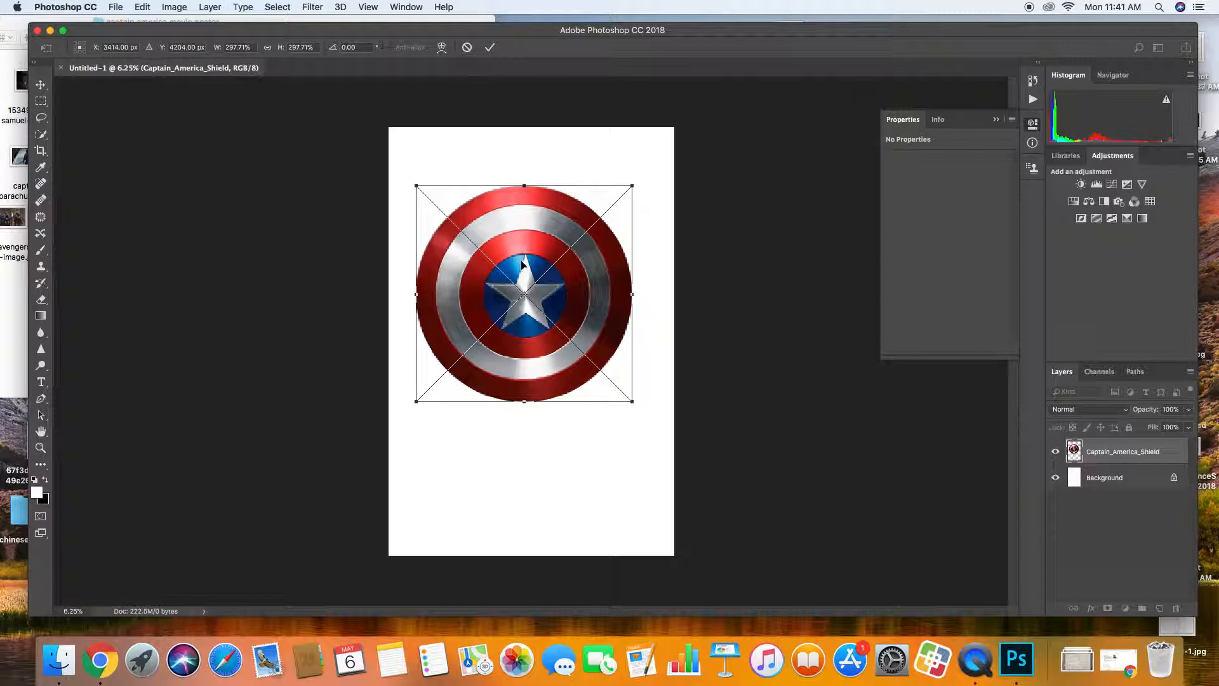
{"action": "left_click_drag", "start_coordinate": [416, 186], "coordinate": [292, 201]}
{"action": "key", "text": "ctrl+z"}
{"action": "left_click_drag", "start_coordinate": [414, 183], "coordinate": [452, 246]}
{"action": "key", "text": "Return"}
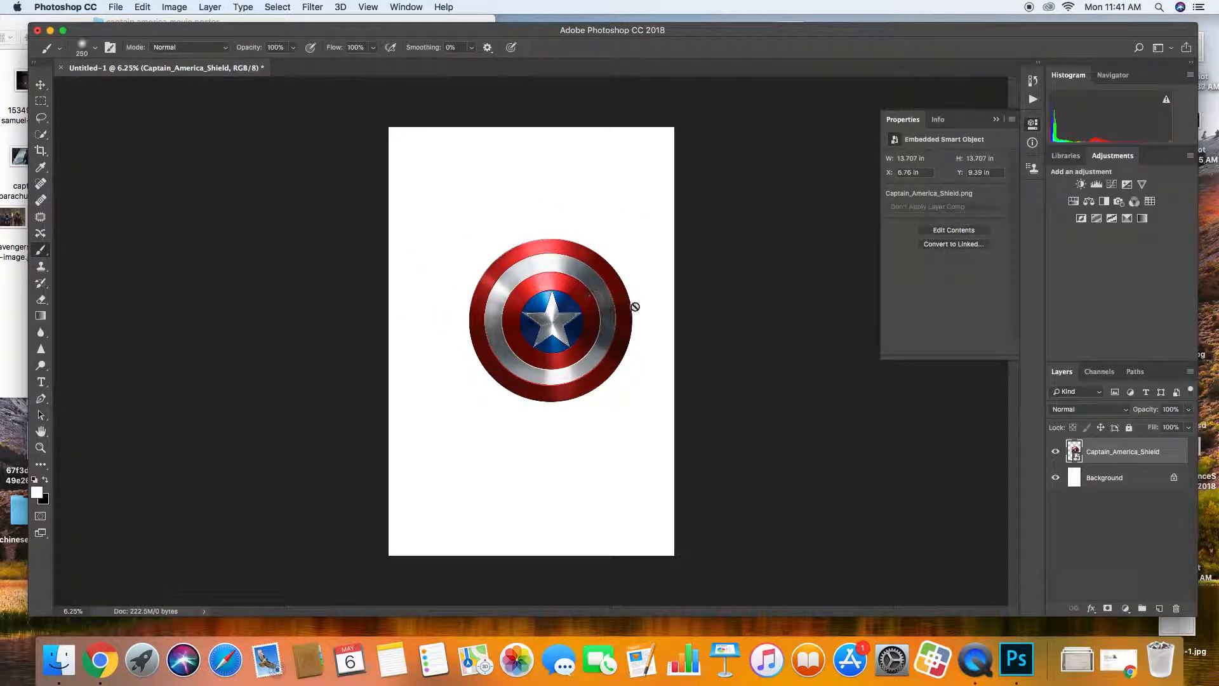
Examine the enlarged shield's image quality at several zoom levels and return to the full poster view.
{"action": "key", "text": "super+equal"}
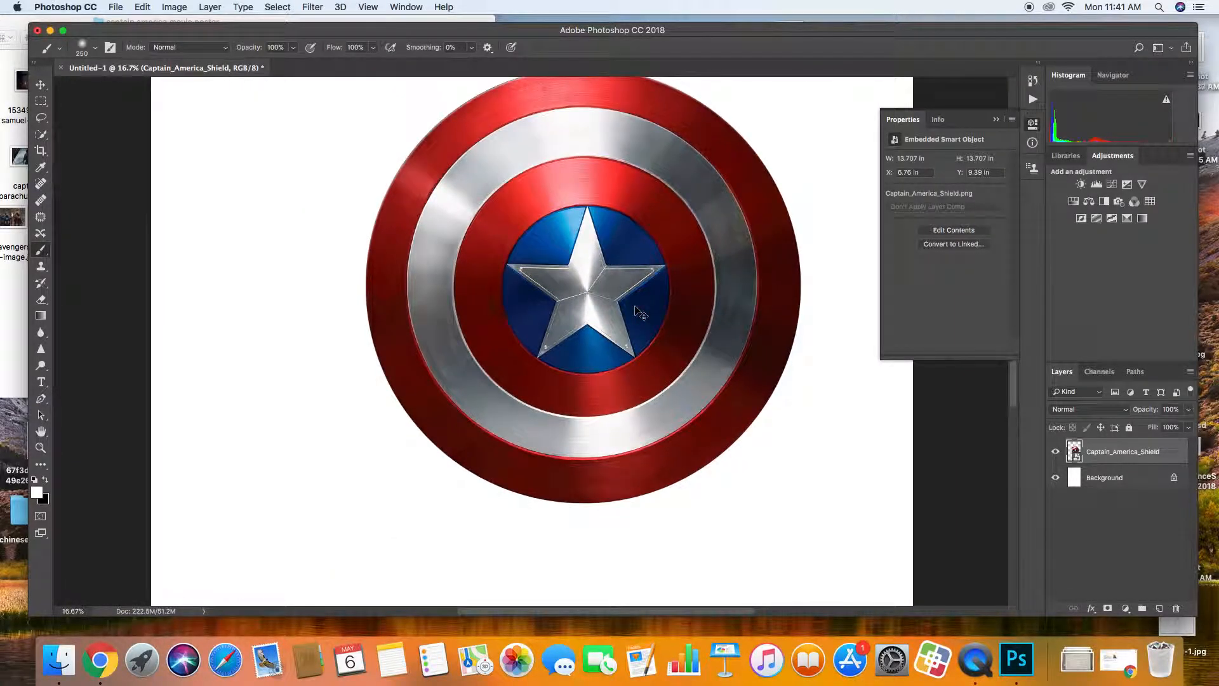
{"action": "key", "text": "super+minus"}
{"action": "key", "text": "super+minus"}
{"action": "key", "text": "super+equal"}
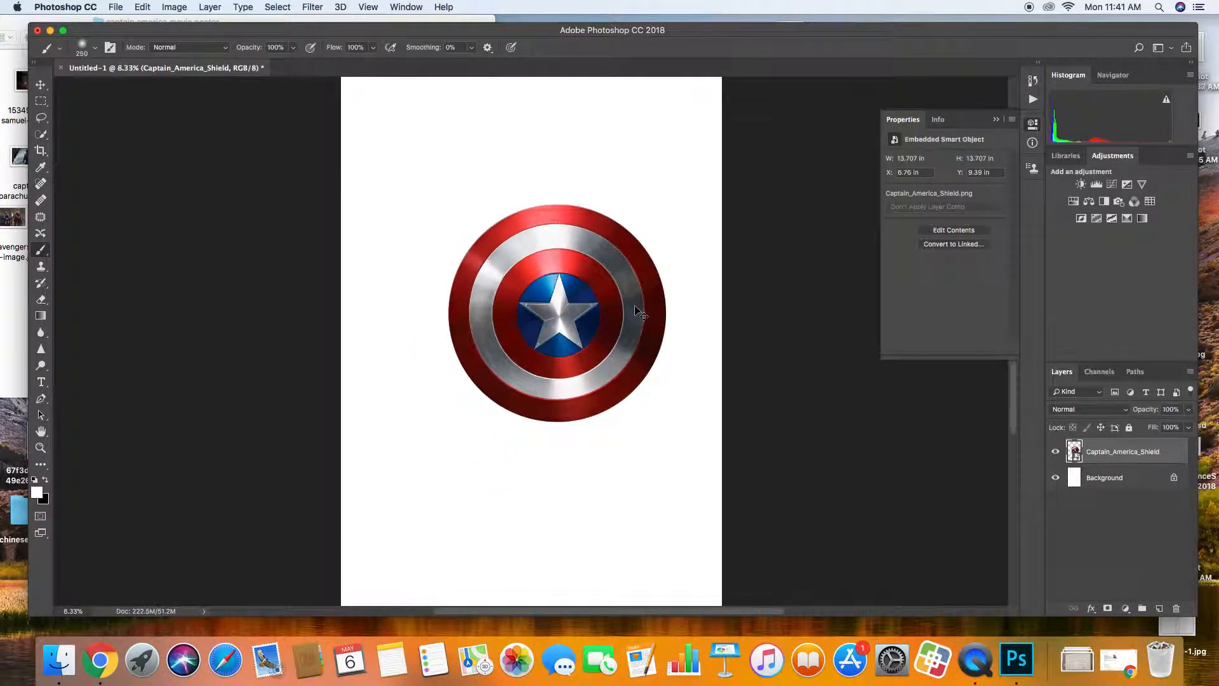
{"action": "key", "text": "super+equal"}
{"action": "key", "text": "super+minus"}
{"action": "key", "text": "super+minus"}
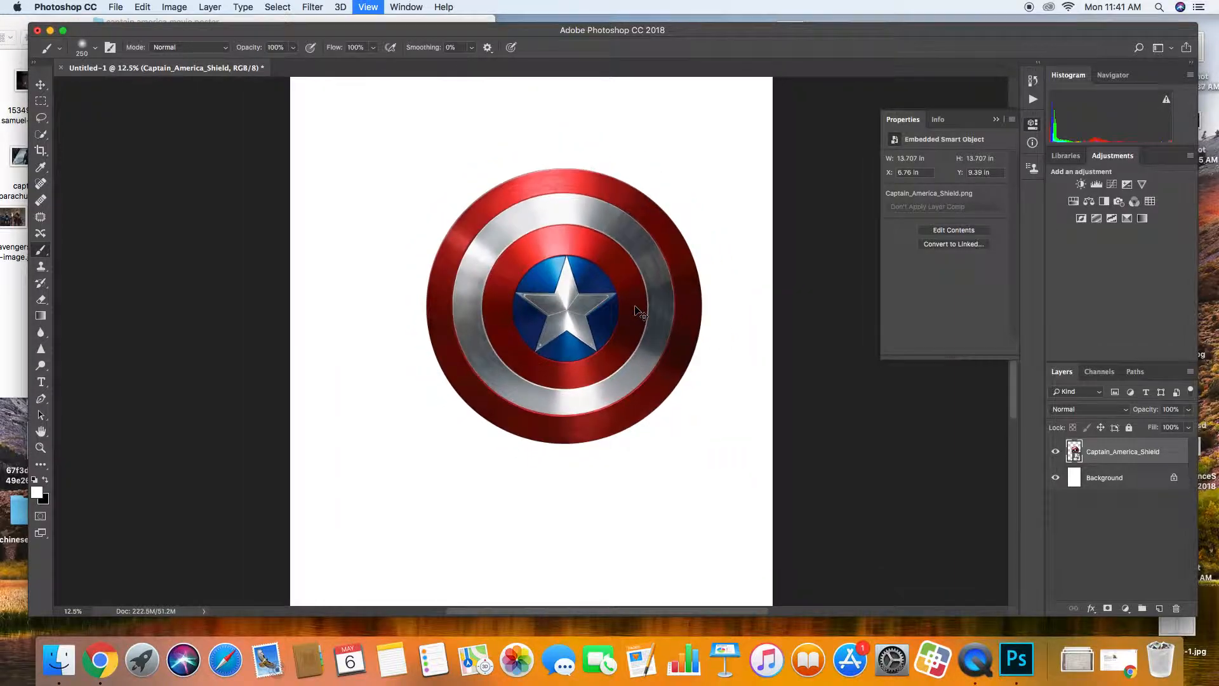
{"action": "key", "text": "super+equal"}
{"action": "key", "text": "super+minus"}
{"action": "key", "text": "super+minus"}
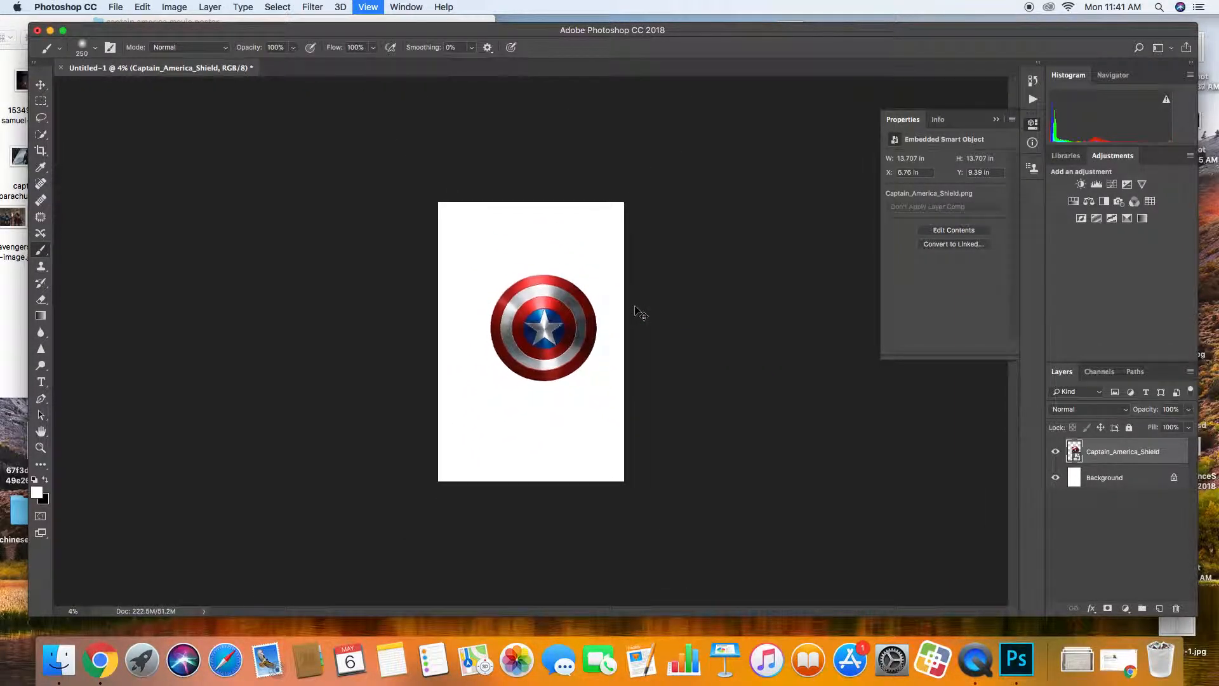
{"action": "key", "text": "super+equal"}
{"action": "key", "text": "super+equal"}
{"action": "key", "text": "super+equal"}
{"action": "key", "text": "super+equal"}
{"action": "key", "text": "super+equal"}
{"action": "key", "text": "super+equal"}
{"action": "key", "text": "super+equal"}
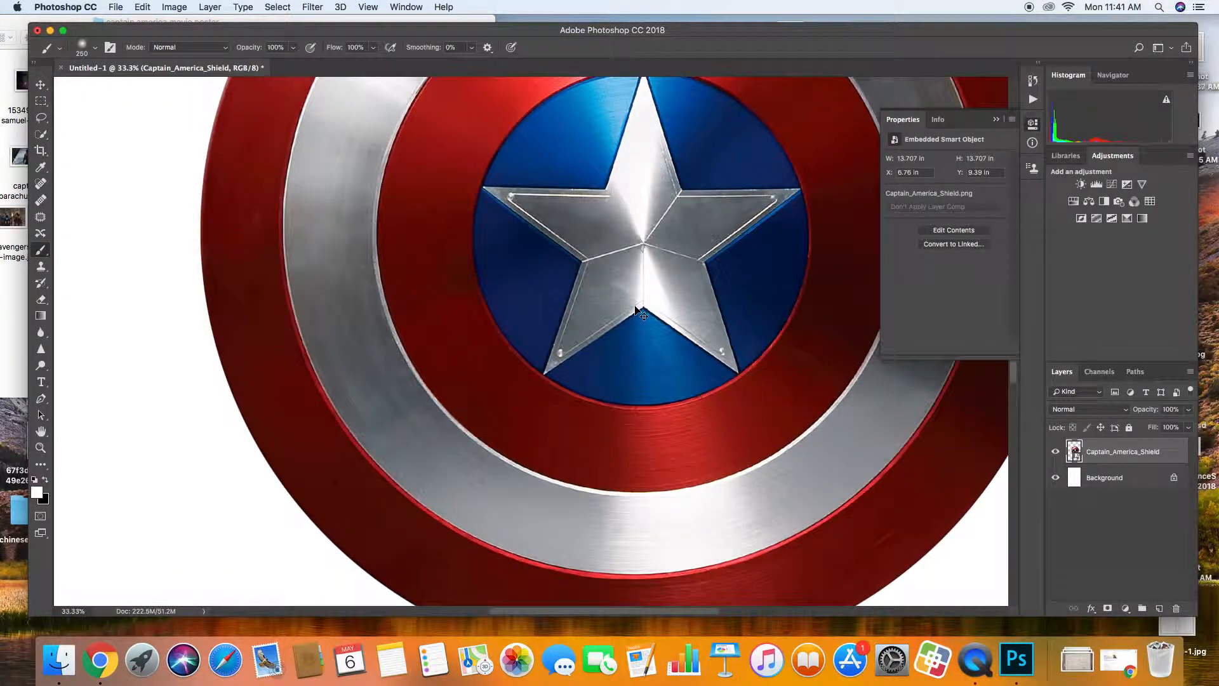
{"action": "key", "text": "super+minus"}
{"action": "key", "text": "super+minus"}
{"action": "key", "text": "super+minus"}
{"action": "key", "text": "super+minus"}
{"action": "key", "text": "super+minus"}
{"action": "key", "text": "super+minus"}
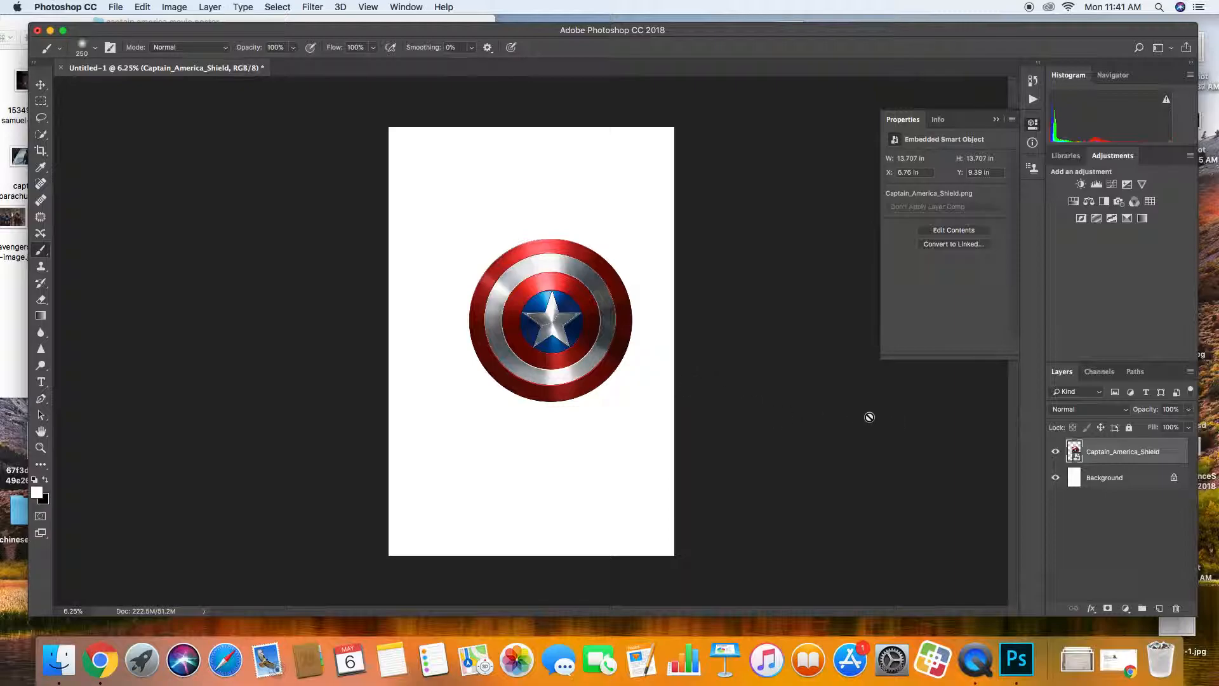
Fill the Background layer with black using the Paint Bucket tool, after swapping the foreground and background colors.
{"action": "left_click", "coordinate": [1116, 484]}
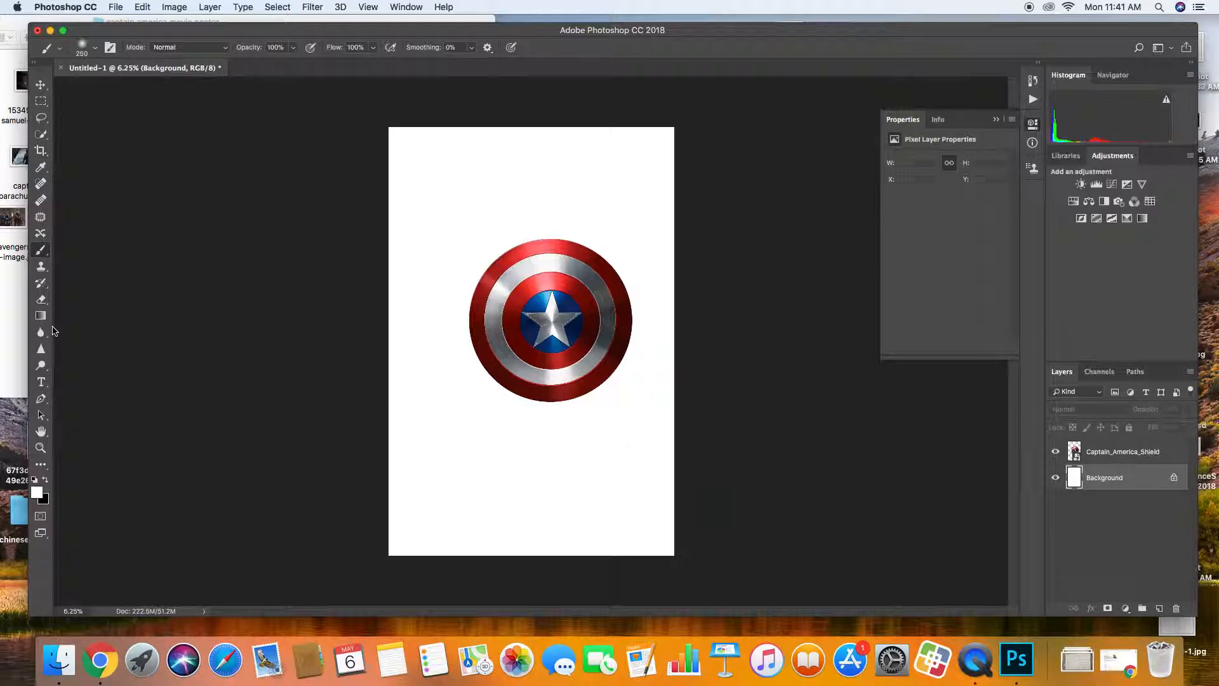
{"action": "left_click", "coordinate": [40, 317]}
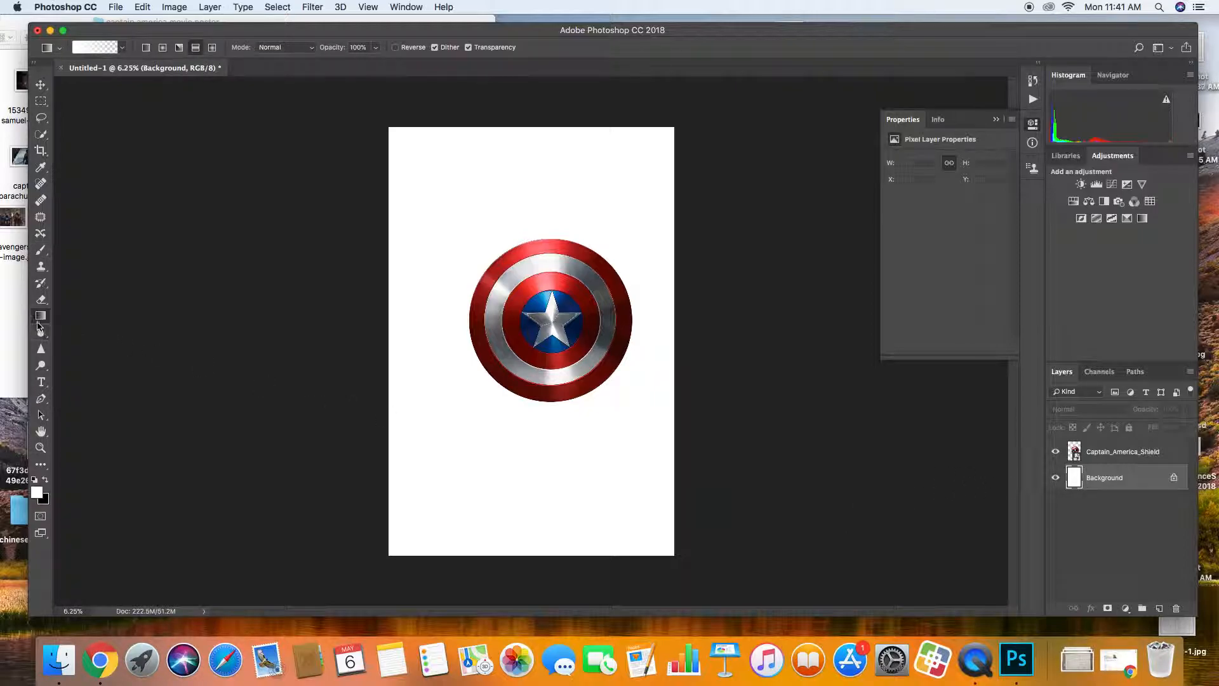
{"action": "left_click", "coordinate": [41, 464]}
{"action": "left_click", "coordinate": [70, 473]}
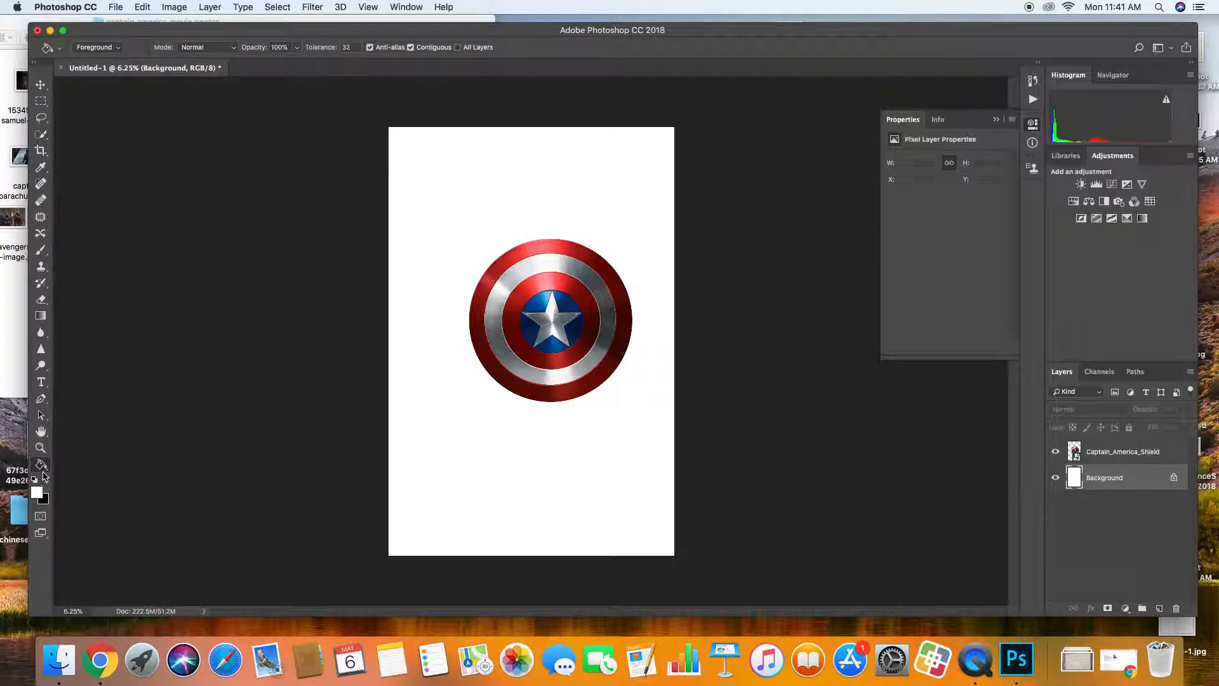
{"action": "left_click", "coordinate": [421, 430]}
{"action": "left_click", "coordinate": [45, 480]}
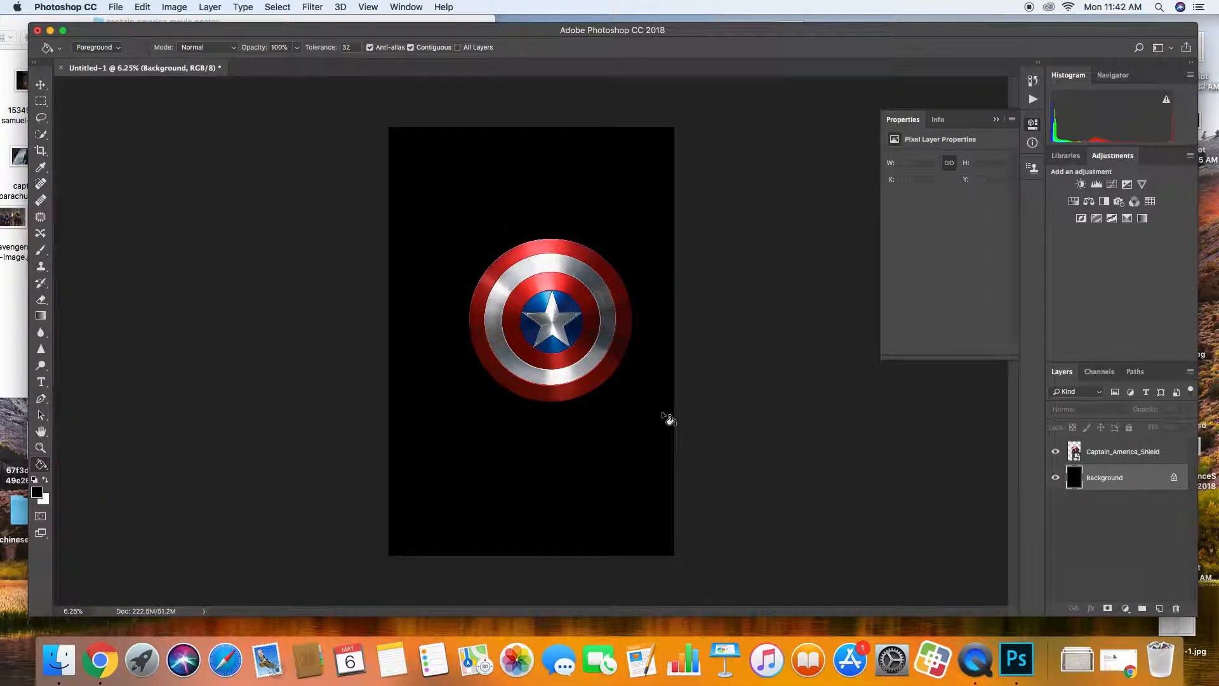
Inspect the original Captain_America_Shield.png in Preview, close it and return to the Photoshop poster.
{"action": "left_click_drag", "start_coordinate": [231, 31], "coordinate": [479, 151]}
{"action": "left_click", "coordinate": [314, 126]}
{"action": "left_click", "coordinate": [408, 156]}
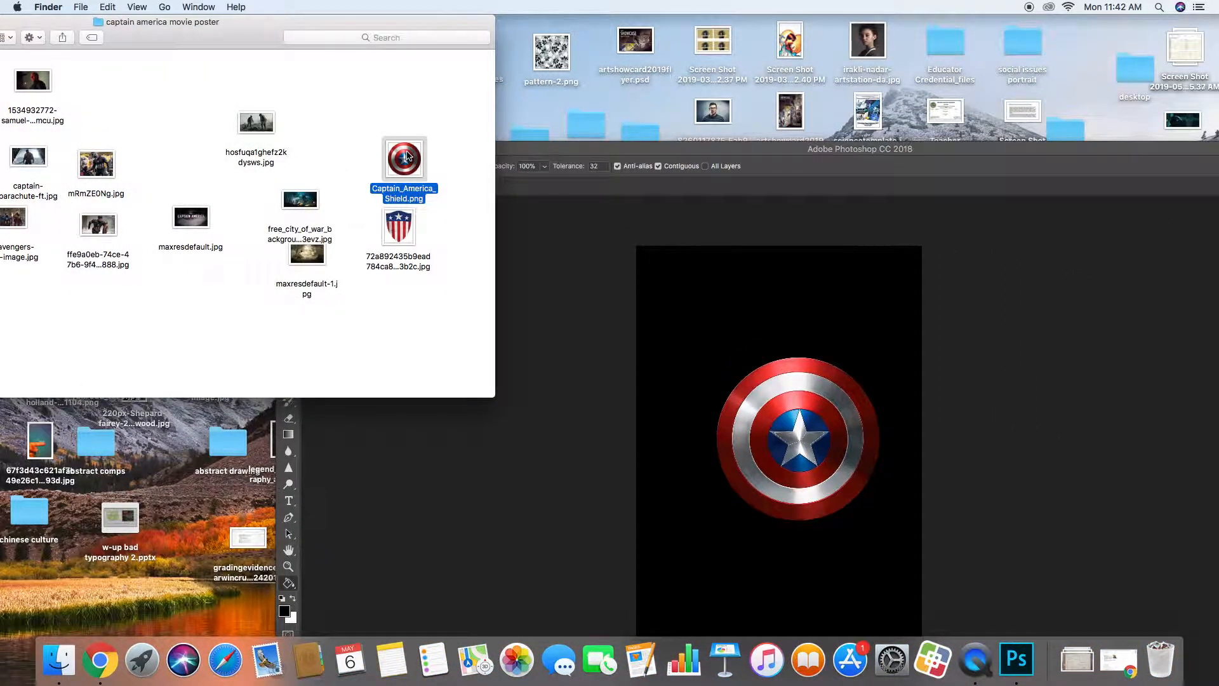
{"action": "double_click", "coordinate": [408, 156]}
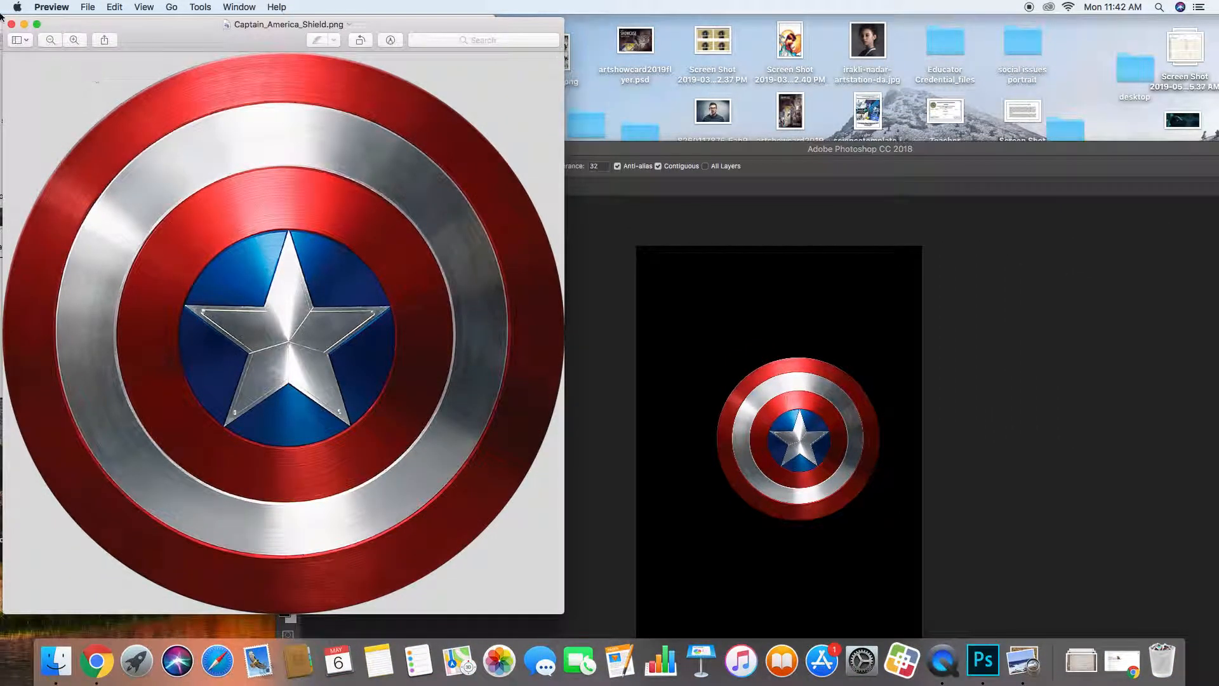
{"action": "left_click", "coordinate": [10, 25]}
{"action": "left_click", "coordinate": [699, 165]}
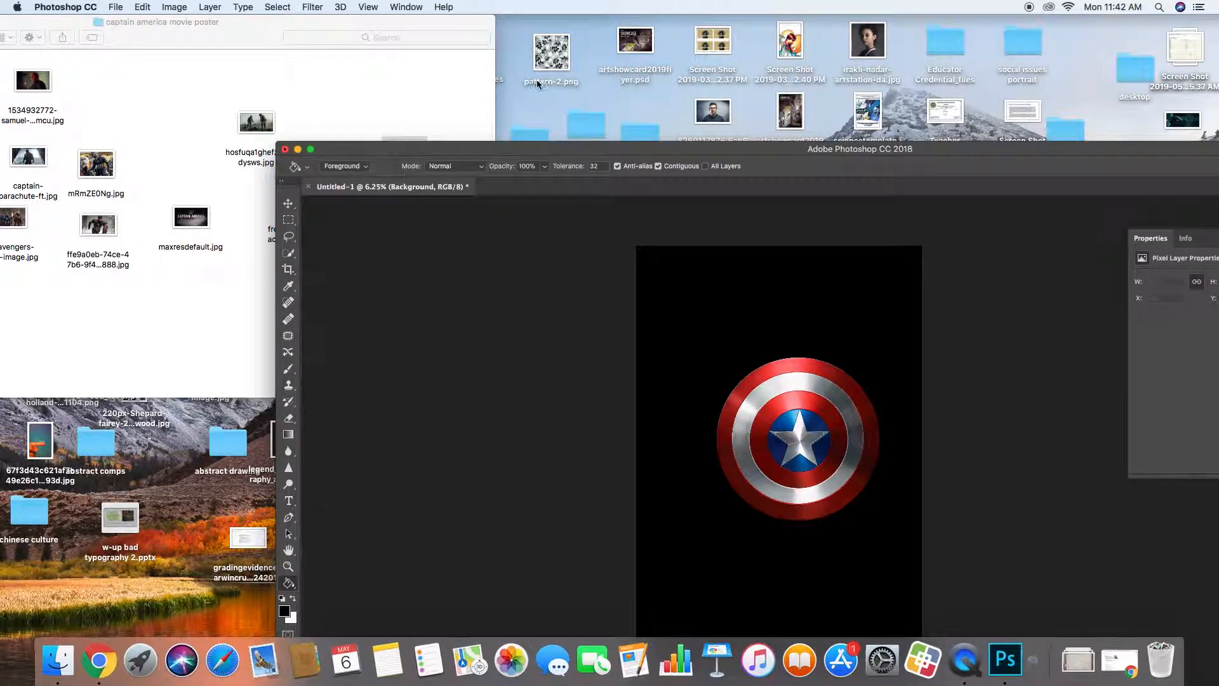
{"action": "left_click_drag", "start_coordinate": [696, 152], "coordinate": [433, 68]}
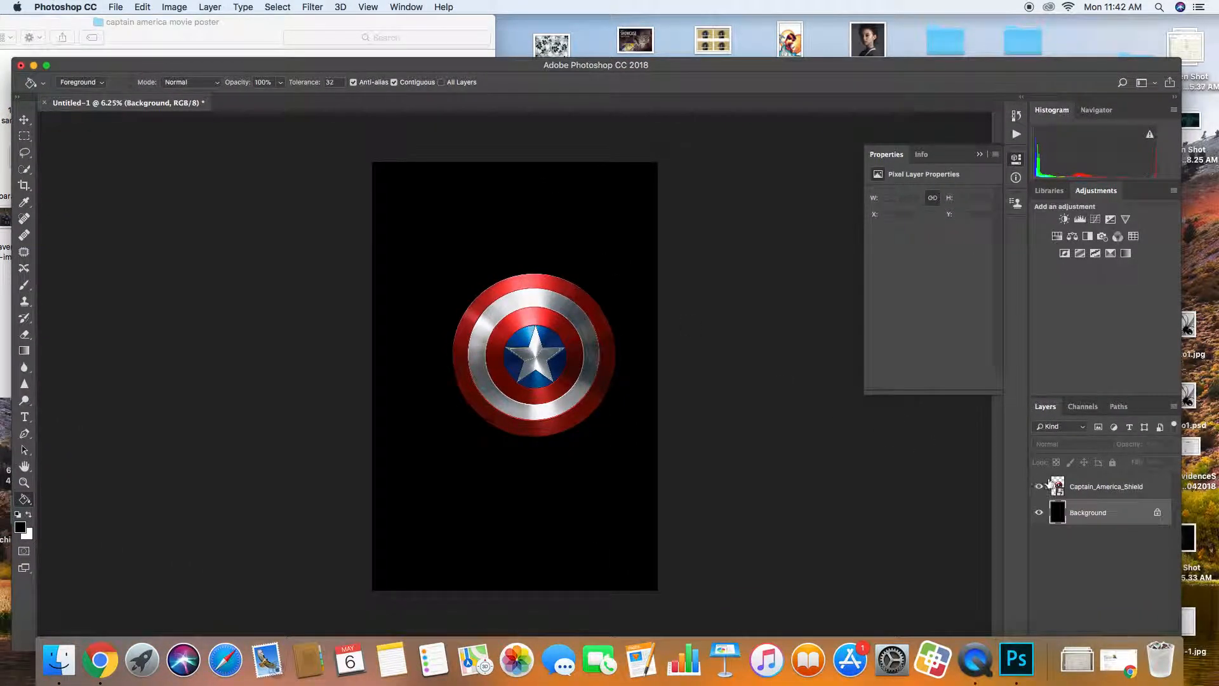
Move the Captain_America_Shield layer up and left to about X 5.14 in, Y 5.39 in.
{"action": "left_click", "coordinate": [1060, 485]}
{"action": "left_click", "coordinate": [24, 119]}
{"action": "mouse_move", "coordinate": [521, 324]}
{"action": "left_mouse_down"}
{"action": "mouse_move", "coordinate": [489, 294]}
{"action": "mouse_move", "coordinate": [499, 276]}
{"action": "left_mouse_up"}
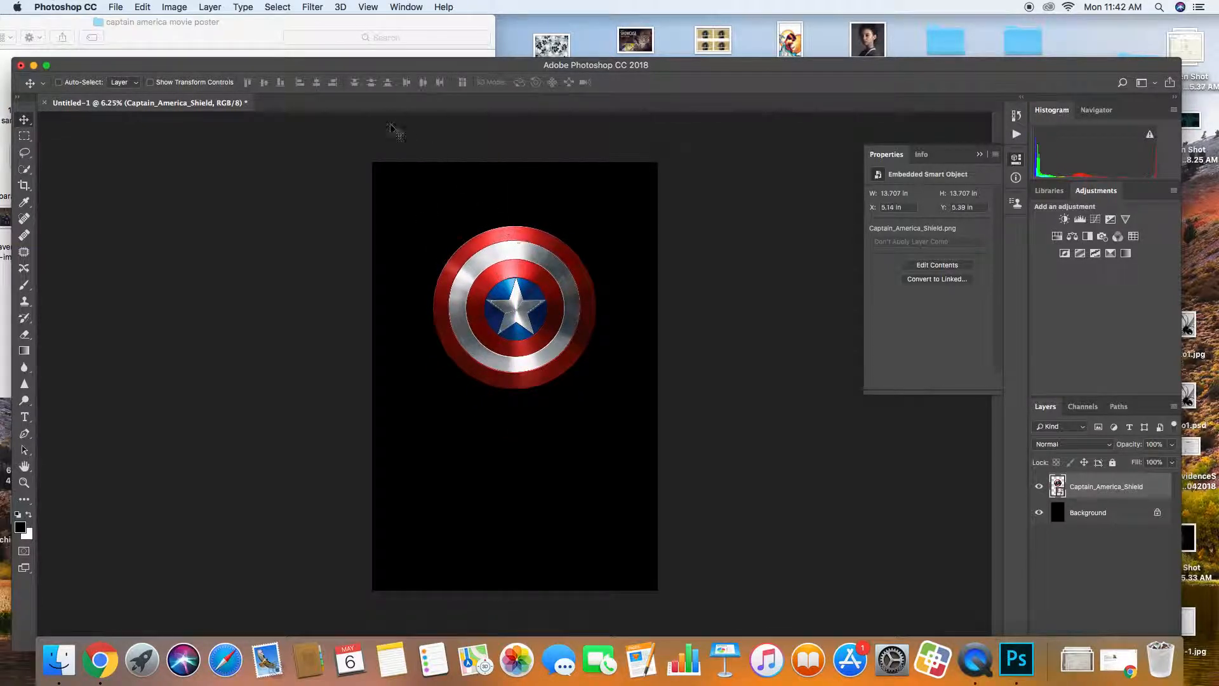
{"action": "left_click_drag", "start_coordinate": [355, 69], "coordinate": [541, 83]}
{"action": "left_click", "coordinate": [141, 159]}
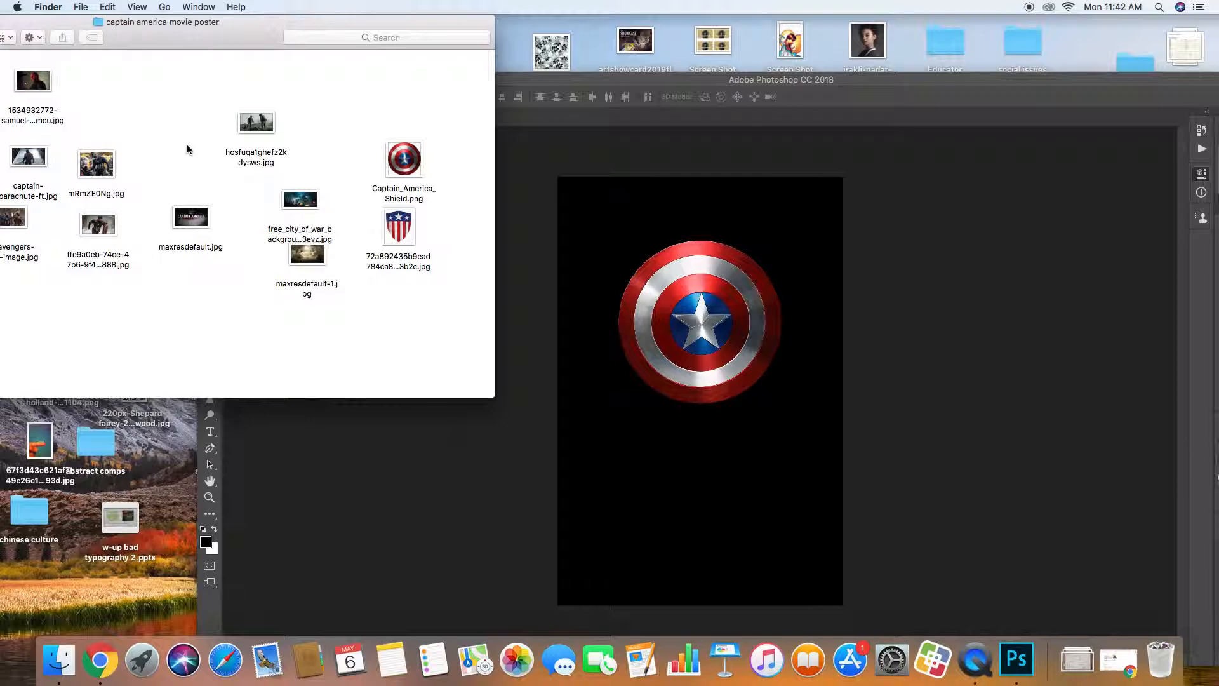
{"action": "left_click_drag", "start_coordinate": [42, 95], "coordinate": [712, 378]}
{"action": "key", "text": "Return"}
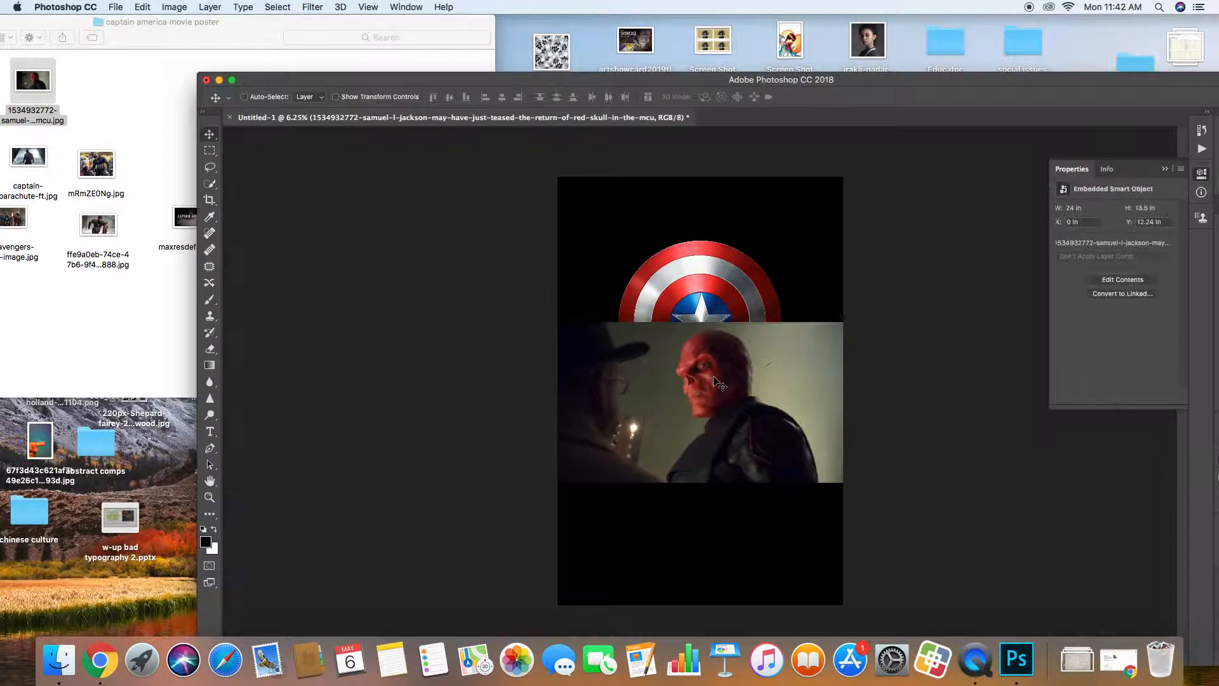
{"action": "left_click_drag", "start_coordinate": [573, 77], "coordinate": [411, 47]}
Activate the Quick Selection tool and adjust its brush size to 200 px for the Red Skull image.
{"action": "key", "text": "super+equal"}
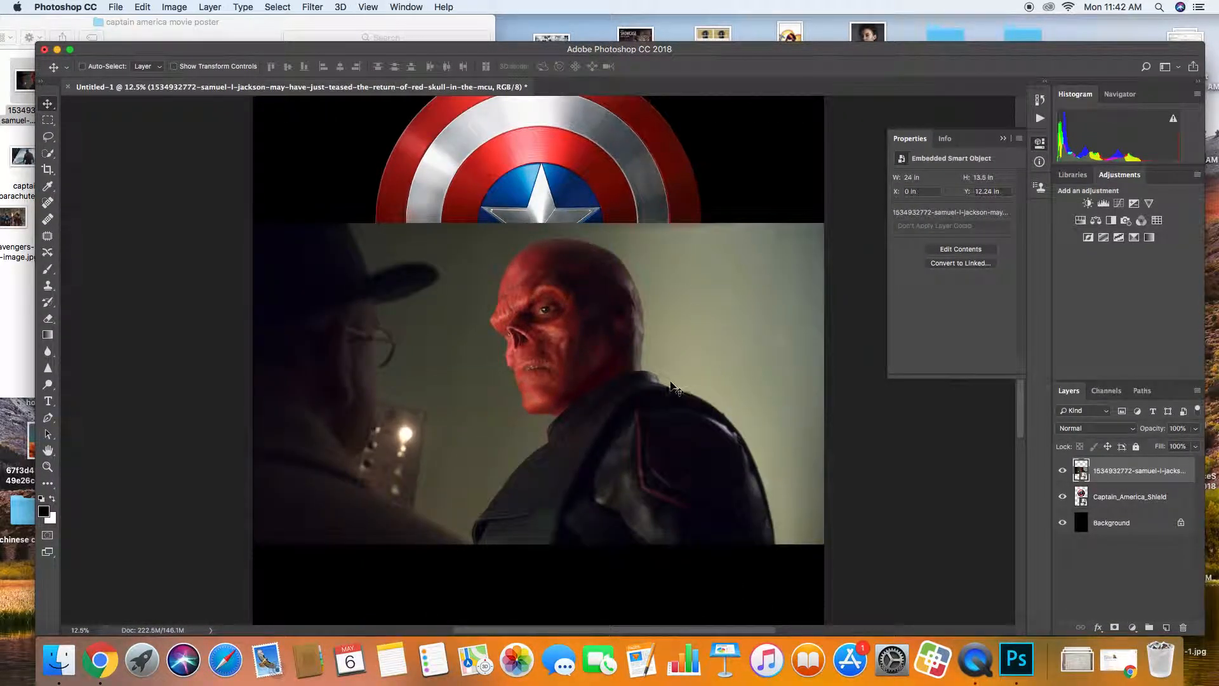
{"action": "left_click", "coordinate": [48, 153]}
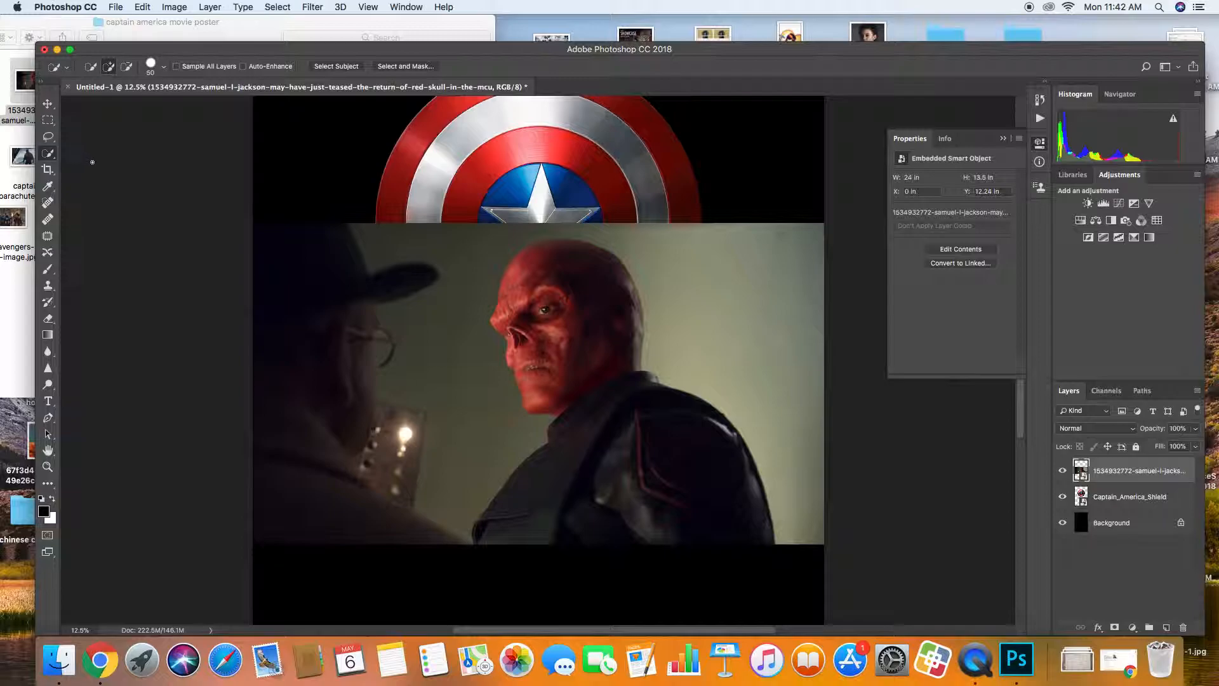
{"action": "key", "text": "bracketright"}
{"action": "key", "text": "bracketright"}
{"action": "key", "text": "bracketright"}
{"action": "key", "text": "bracketright"}
{"action": "key", "text": "bracketright"}
{"action": "key", "text": "bracketright"}
{"action": "key", "text": "bracketright"}
{"action": "key", "text": "bracketright"}
{"action": "key", "text": "bracketleft"}
{"action": "key", "text": "bracketleft"}
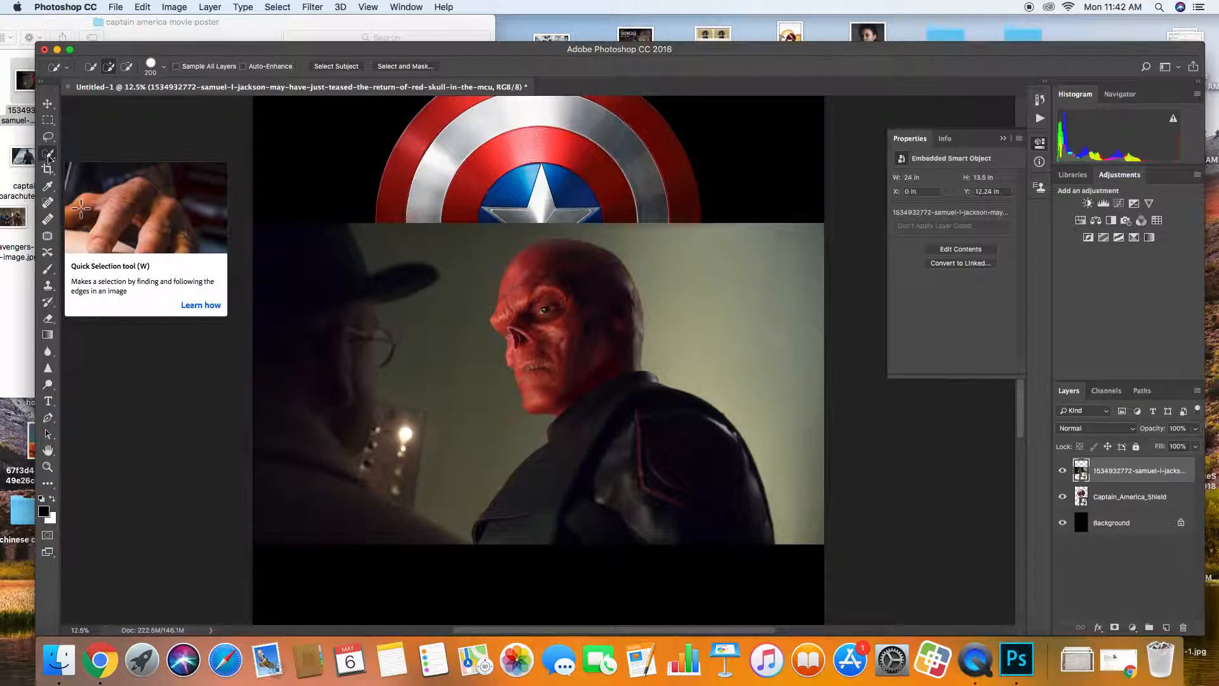
{"action": "key", "text": "bracketleft"}
{"action": "key", "text": "bracketright"}
{"action": "key", "text": "bracketright"}
{"action": "key", "text": "bracketright"}
{"action": "key", "text": "bracketright"}
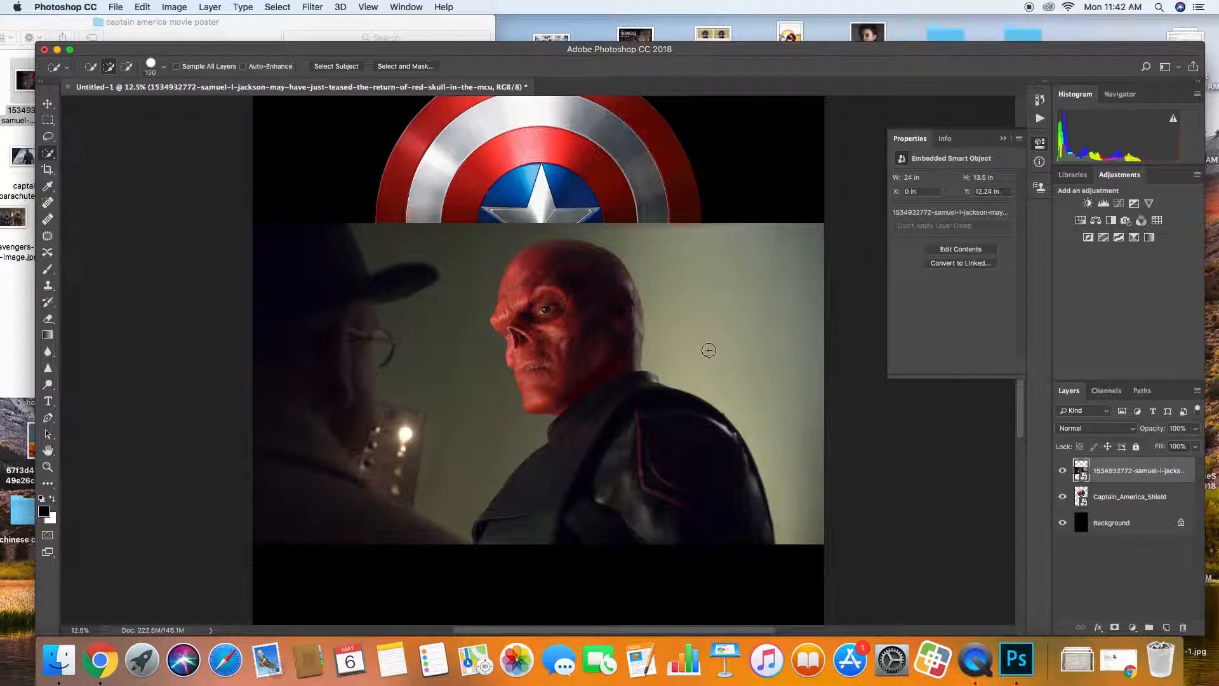
{"action": "key", "text": "bracketright"}
{"action": "key", "text": "bracketright"}
Add a new layer above the Red Skull image and set the Brush to Hard Round at 75 px, undoing the soft test stroke.
{"action": "left_click", "coordinate": [48, 269]}
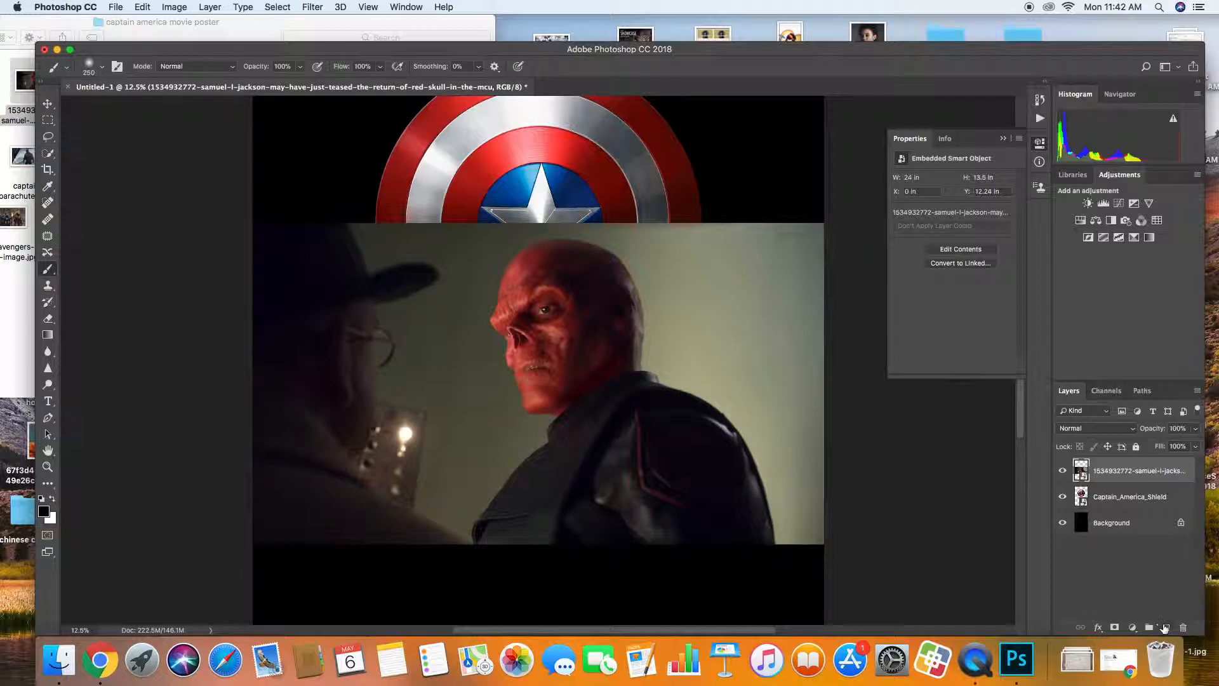
{"action": "left_click", "coordinate": [1165, 628]}
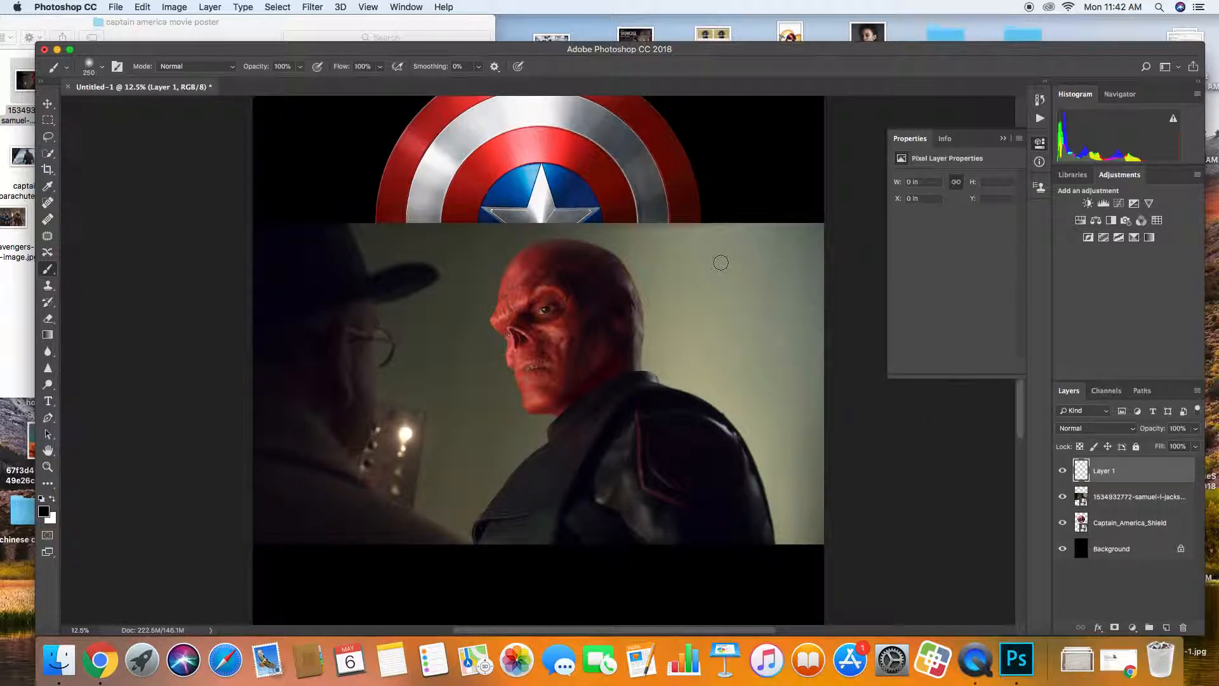
{"action": "mouse_move", "coordinate": [715, 240]}
{"action": "left_mouse_down"}
{"action": "mouse_move", "coordinate": [707, 278]}
{"action": "mouse_move", "coordinate": [724, 291]}
{"action": "left_mouse_up"}
{"action": "key", "text": "super+z"}
{"action": "left_click", "coordinate": [100, 69]}
{"action": "left_click", "coordinate": [127, 213]}
{"action": "left_click_drag", "start_coordinate": [167, 107], "coordinate": [135, 107]}
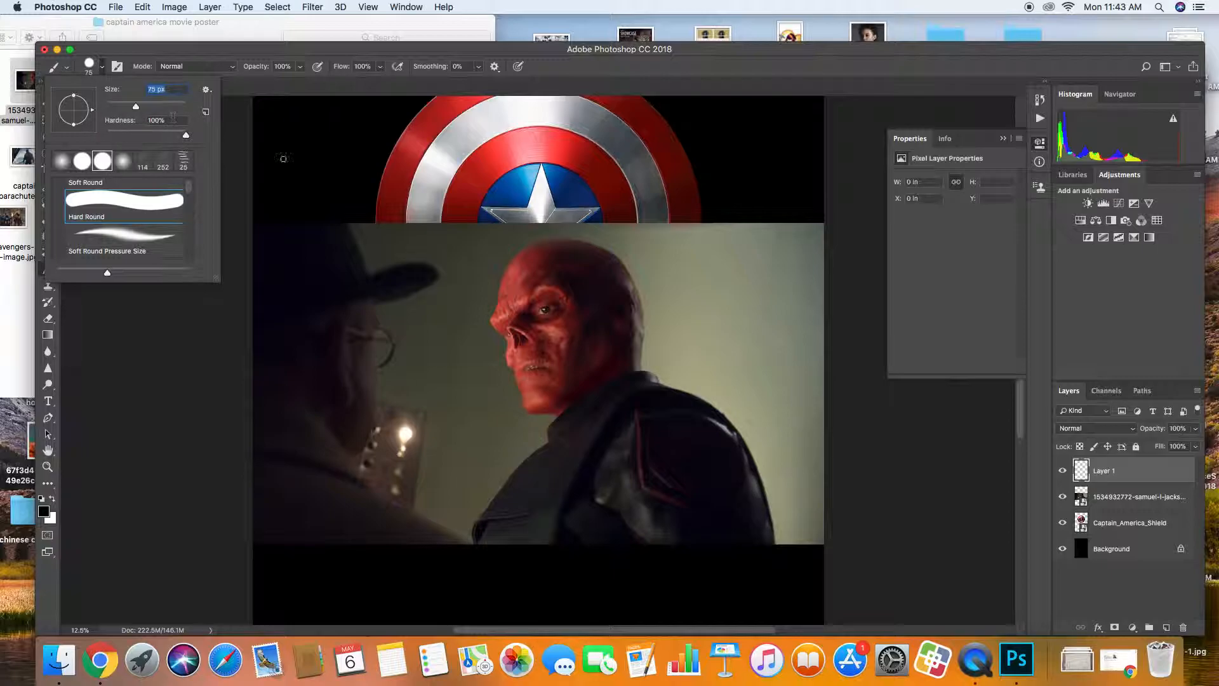
Paint a pair of black square brackets on the new layer beside Red Skull's head, and set the brush size to 125 px.
{"action": "left_click", "coordinate": [715, 241]}
{"action": "mouse_move", "coordinate": [715, 240]}
{"action": "left_mouse_down"}
{"action": "mouse_move", "coordinate": [700, 244]}
{"action": "mouse_move", "coordinate": [700, 272]}
{"action": "mouse_move", "coordinate": [764, 247]}
{"action": "mouse_move", "coordinate": [764, 269]}
{"action": "mouse_move", "coordinate": [746, 267]}
{"action": "left_mouse_up"}
{"action": "key", "text": "bracketleft"}
{"action": "key", "text": "bracketleft"}
{"action": "key", "text": "bracketleft"}
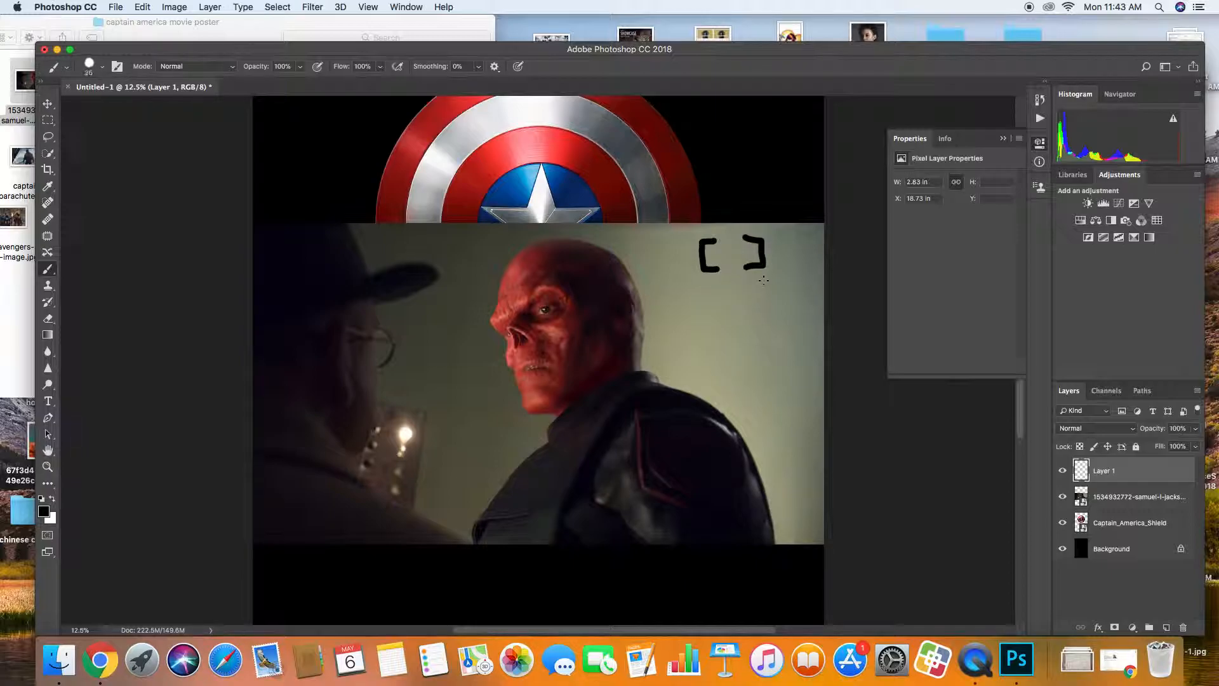
{"action": "key", "text": "bracketright"}
{"action": "key", "text": "bracketright"}
{"action": "key", "text": "bracketright"}
{"action": "key", "text": "bracketright"}
{"action": "key", "text": "bracketright"}
{"action": "key", "text": "bracketright"}
{"action": "key", "text": "bracketright"}
{"action": "key", "text": "bracketright"}
{"action": "key", "text": "bracketright"}
{"action": "key", "text": "bracketright"}
Switch to the Quick Selection tool with a 175 px brush and make the Red Skull image layer active.
{"action": "left_click", "coordinate": [46, 154]}
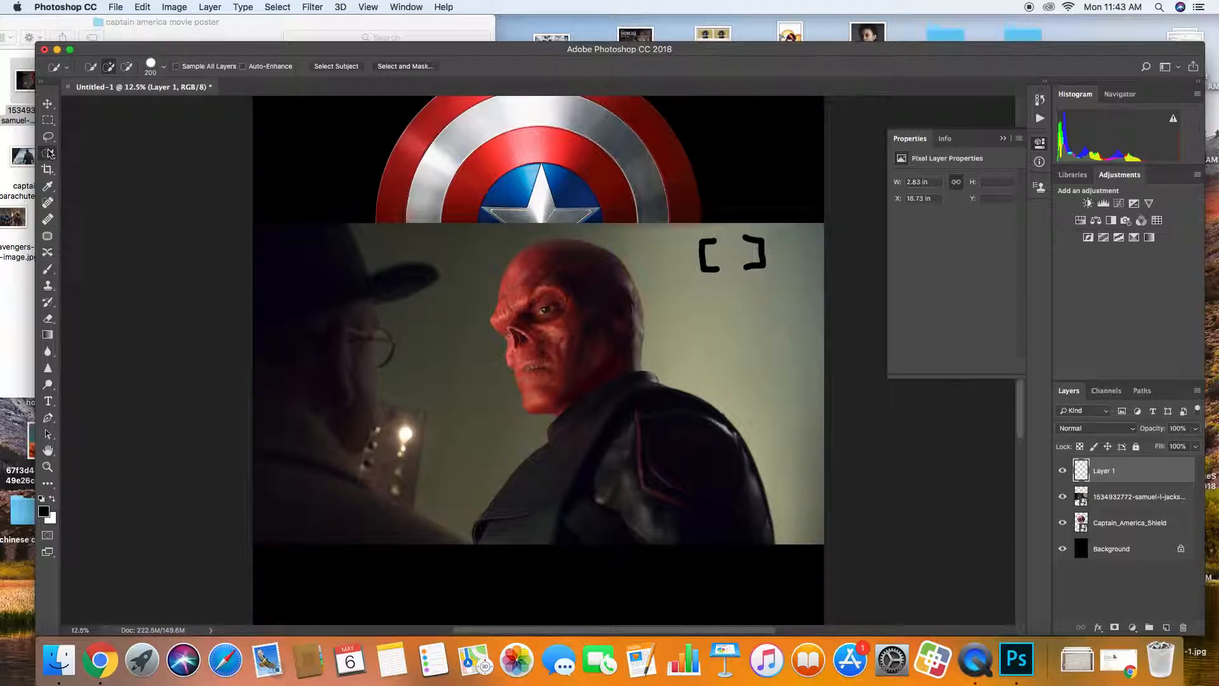
{"action": "key", "text": "bracketleft"}
{"action": "left_click", "coordinate": [1098, 497]}
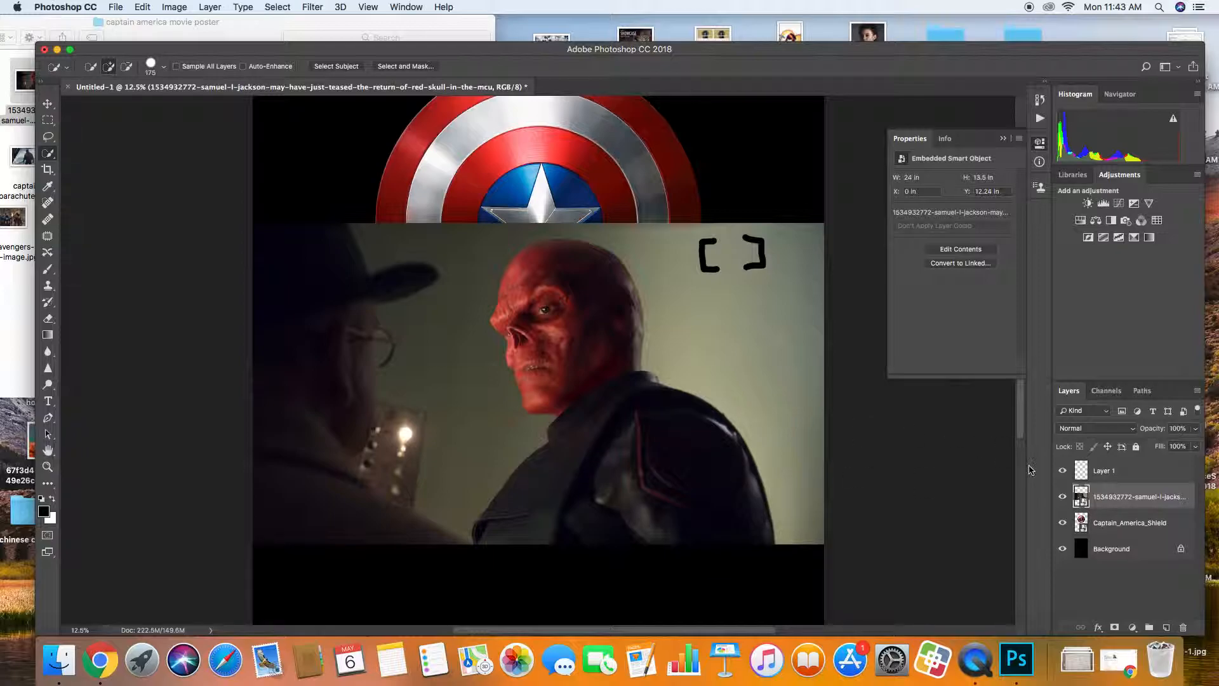
Rename the Red Skull image layer "red skull" and the Captain_America_Shield layer "cap new shield".
{"action": "left_click", "coordinate": [1118, 524]}
{"action": "left_click", "coordinate": [1117, 502]}
{"action": "type", "text": "red skull"}
{"action": "double_click", "coordinate": [1110, 522]}
{"action": "type", "text": "sh"}
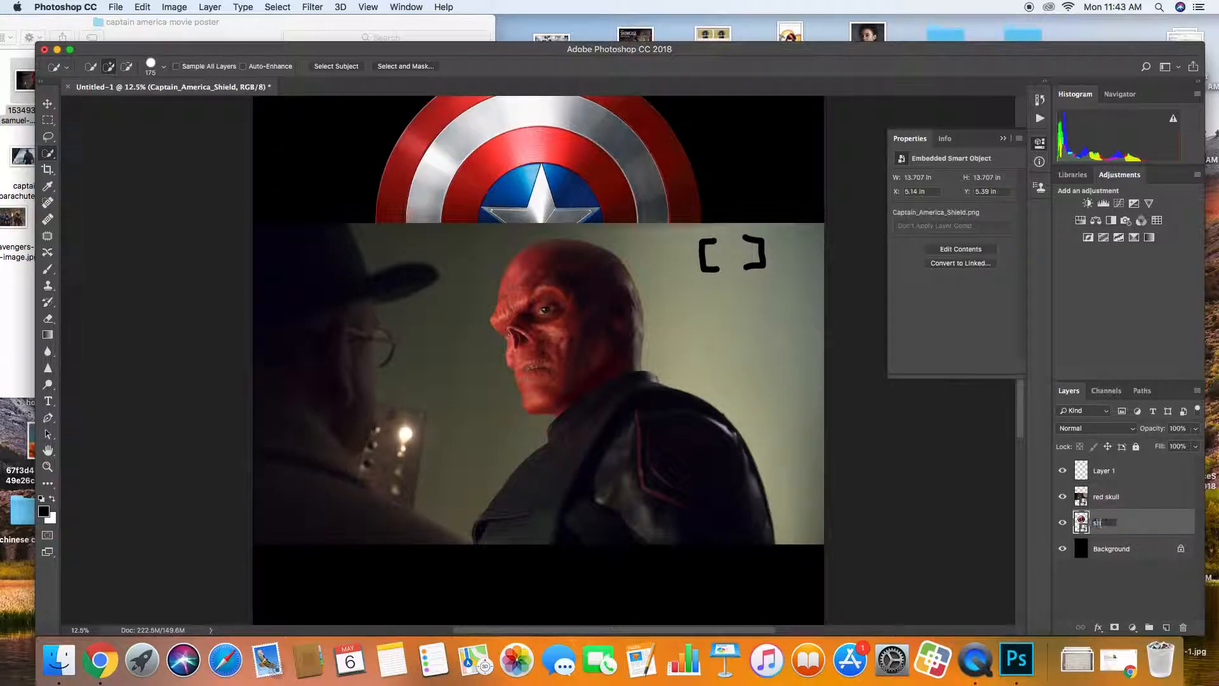
{"action": "type", "text": "cap new shield"}
{"action": "key", "text": "Return"}
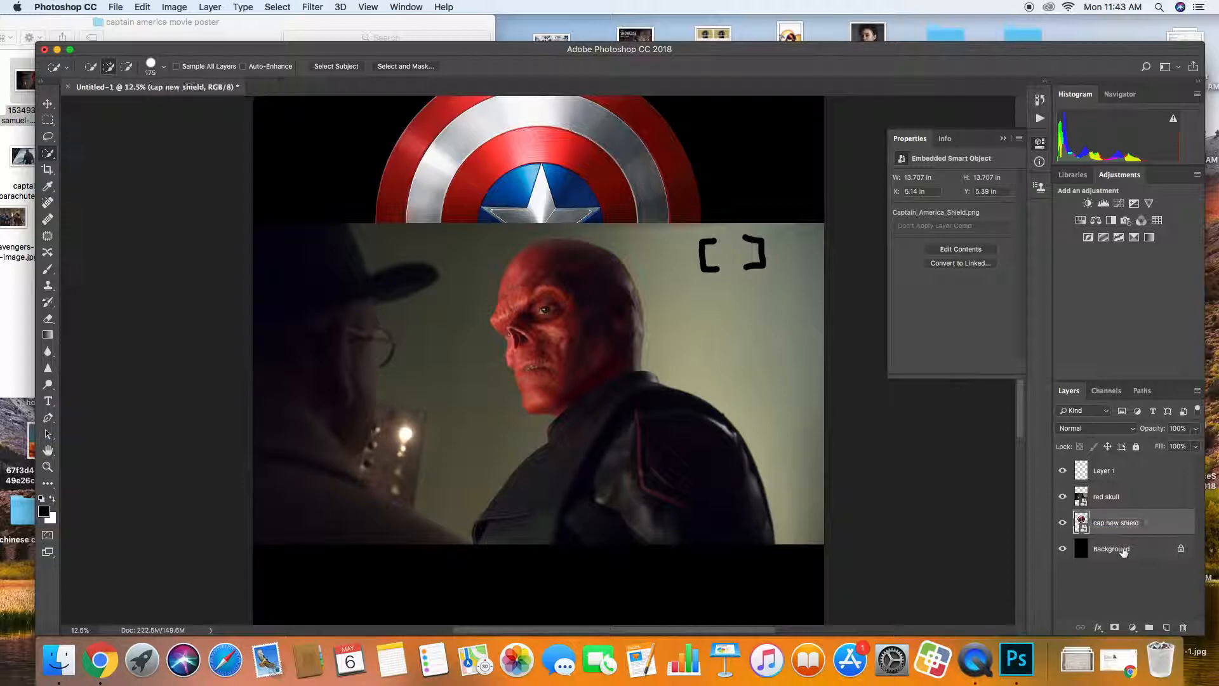
Rename Layer 1, which holds the painted brackets, as "lines".
{"action": "double_click", "coordinate": [1101, 471]}
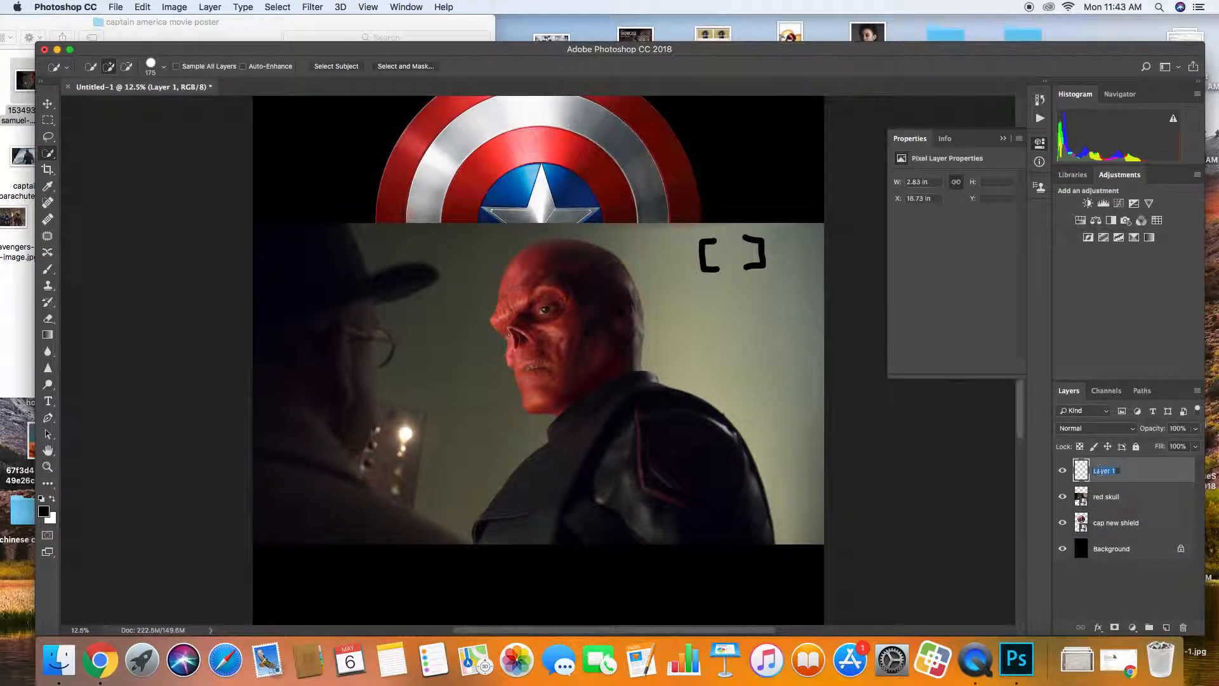
{"action": "type", "text": "b"}
{"action": "type", "text": "ines"}
{"action": "key", "text": "Return"}
Select Red Skull's head and body on the red skull layer with the Quick Selection tool.
{"action": "left_click", "coordinate": [1109, 506]}
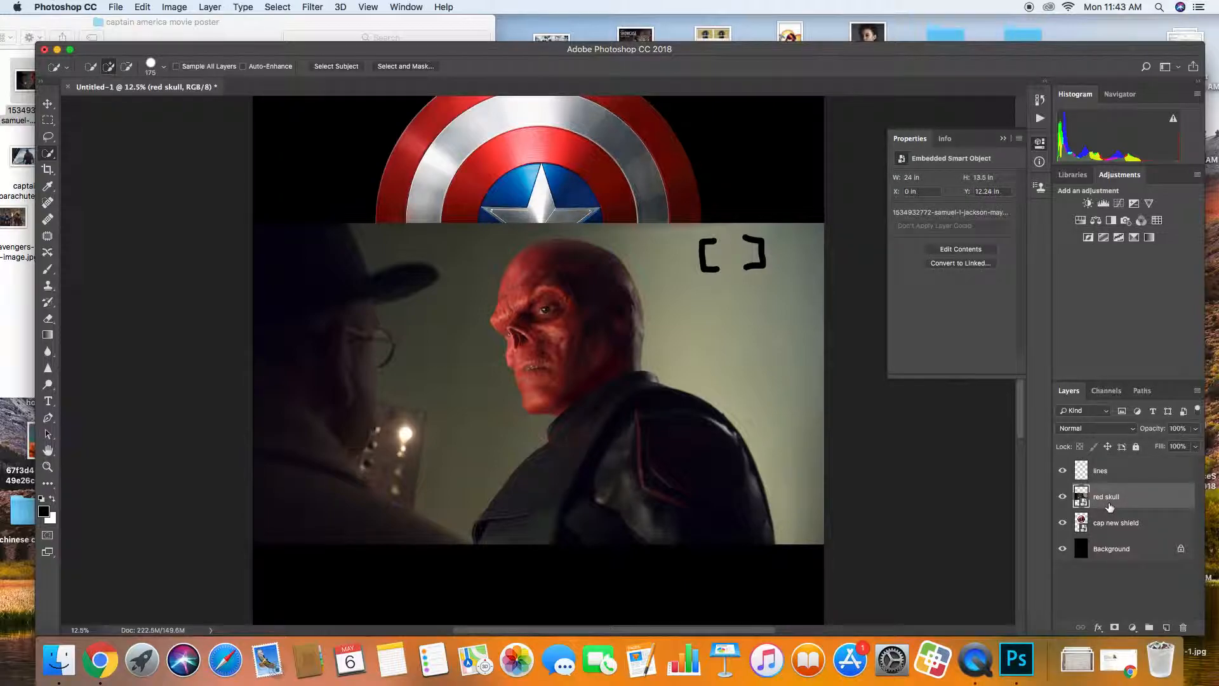
{"action": "mouse_move", "coordinate": [529, 307]}
{"action": "left_mouse_down"}
{"action": "mouse_move", "coordinate": [504, 319]}
{"action": "mouse_move", "coordinate": [530, 279]}
{"action": "mouse_move", "coordinate": [522, 272]}
{"action": "mouse_move", "coordinate": [545, 258]}
{"action": "mouse_move", "coordinate": [630, 301]}
{"action": "mouse_move", "coordinate": [638, 316]}
{"action": "mouse_move", "coordinate": [552, 369]}
{"action": "left_mouse_up"}
{"action": "mouse_move", "coordinate": [592, 427]}
{"action": "left_mouse_down"}
{"action": "mouse_move", "coordinate": [617, 459]}
{"action": "mouse_move", "coordinate": [625, 414]}
{"action": "mouse_move", "coordinate": [650, 383]}
{"action": "mouse_move", "coordinate": [646, 396]}
{"action": "left_mouse_up"}
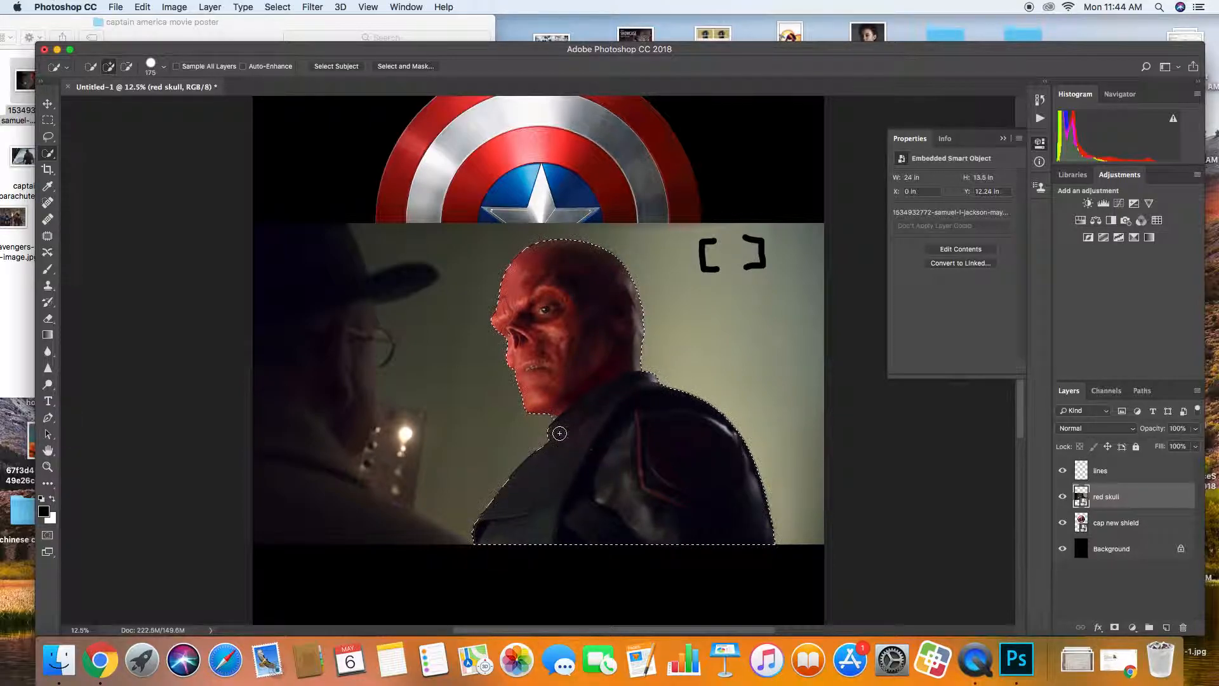
Reduce the Quick Selection brush to 50 px and set it to subtract from the selection.
{"action": "key", "text": "bracketleft"}
{"action": "key", "text": "bracketleft"}
{"action": "key", "text": "bracketleft"}
{"action": "key", "text": "bracketleft"}
{"action": "key", "text": "bracketleft"}
{"action": "key", "text": "bracketleft"}
{"action": "key", "text": "bracketleft"}
{"action": "key", "text": "bracketleft"}
{"action": "key", "text": "bracketleft"}
{"action": "left_click", "coordinate": [127, 66]}
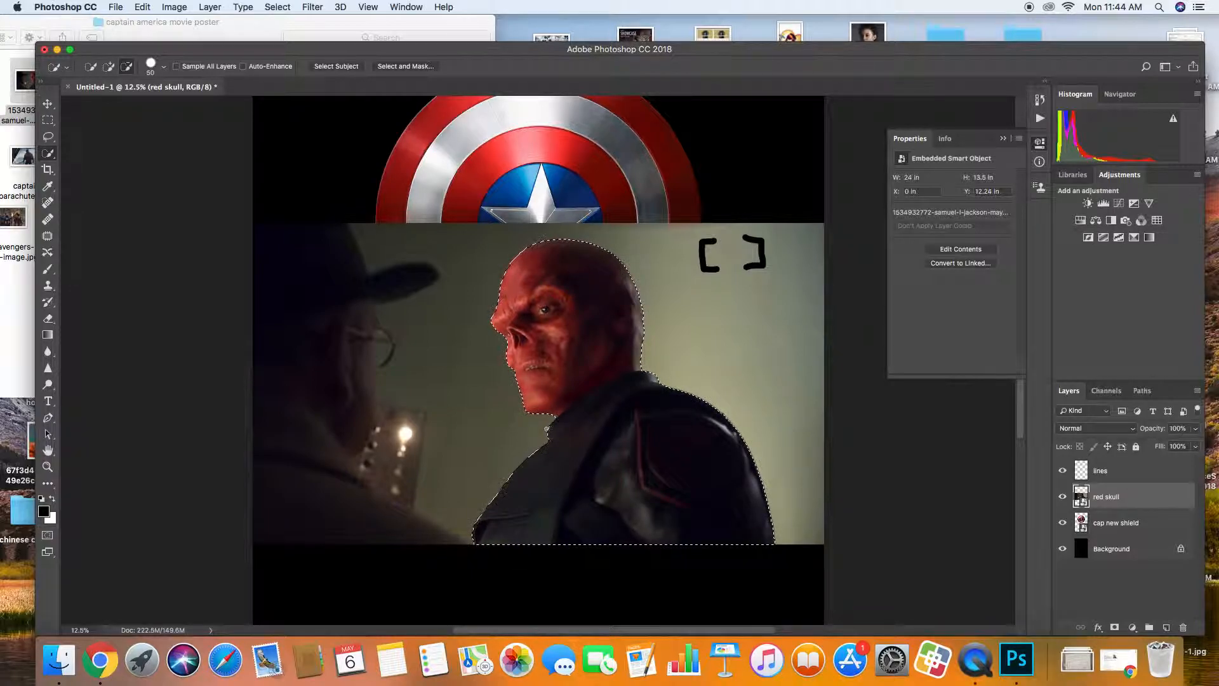
Enlarge the Quick Selection brush to 200 px and add the background above Red Skull's head to the selection.
{"action": "key", "text": "bracketright"}
{"action": "key", "text": "bracketright"}
{"action": "key", "text": "bracketright"}
{"action": "key", "text": "bracketright"}
{"action": "key", "text": "bracketright"}
{"action": "key", "text": "bracketright"}
{"action": "key", "text": "bracketright"}
{"action": "key", "text": "shift"}
{"action": "left_click_drag", "start_coordinate": [557, 229], "coordinate": [532, 237]}
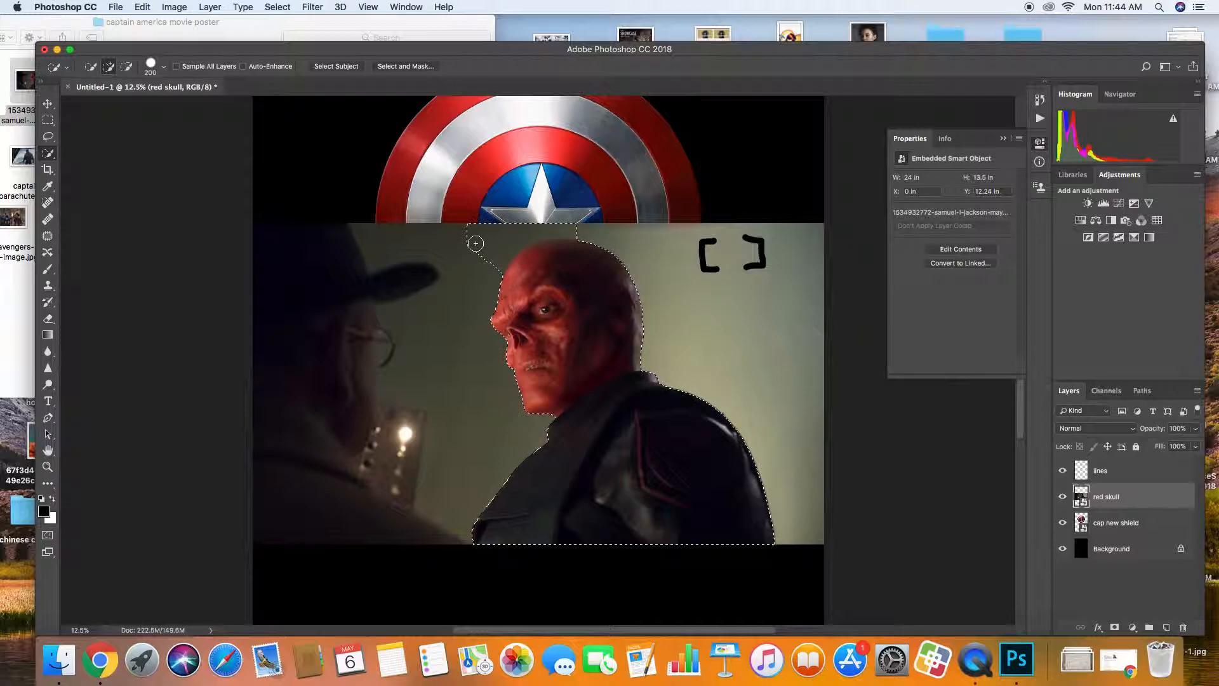
Subtract the background above Red Skull's head from the selection and return the tool to adding.
{"action": "left_click", "coordinate": [126, 66]}
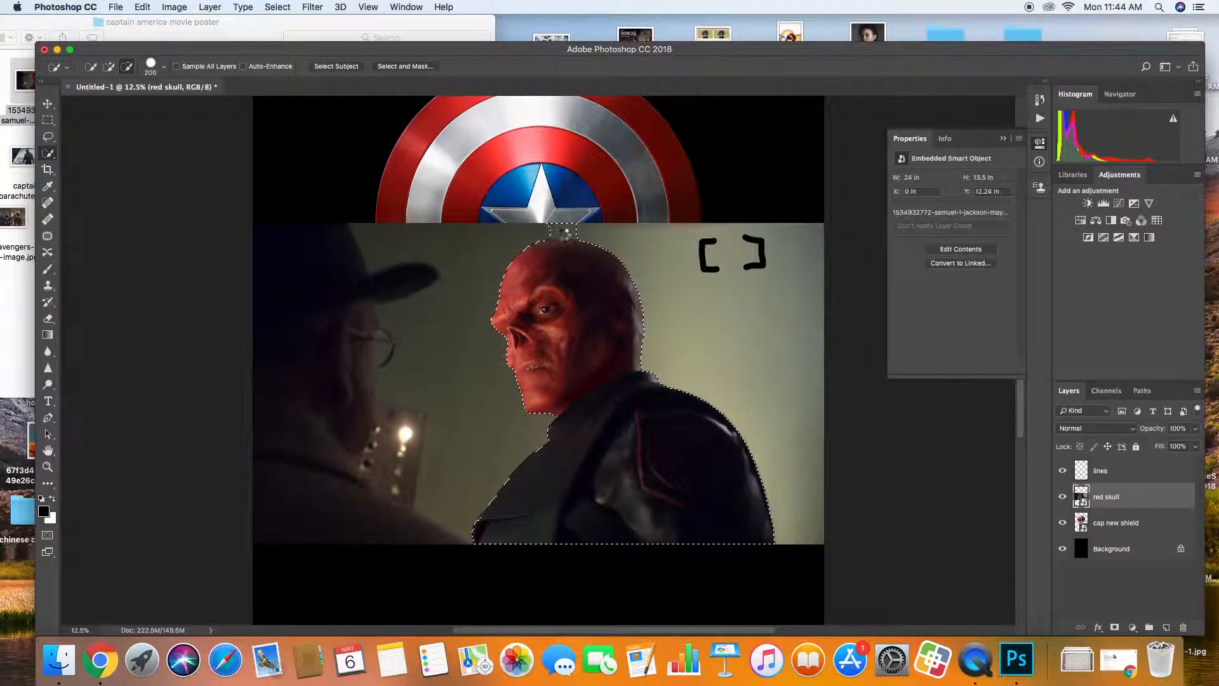
{"action": "left_click", "coordinate": [559, 231]}
{"action": "left_click", "coordinate": [109, 67]}
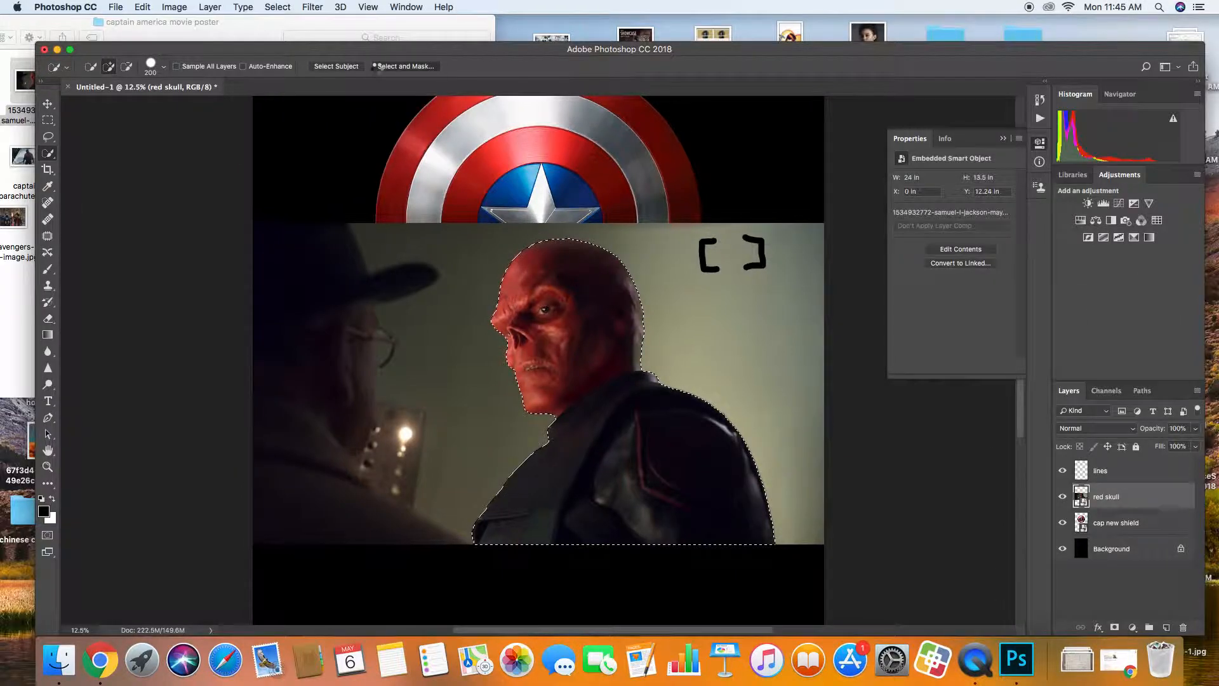
Open Select and Mask for the Red Skull selection, enlarge the brush and switch to the Refine Edge Brush tool.
{"action": "left_click", "coordinate": [375, 66]}
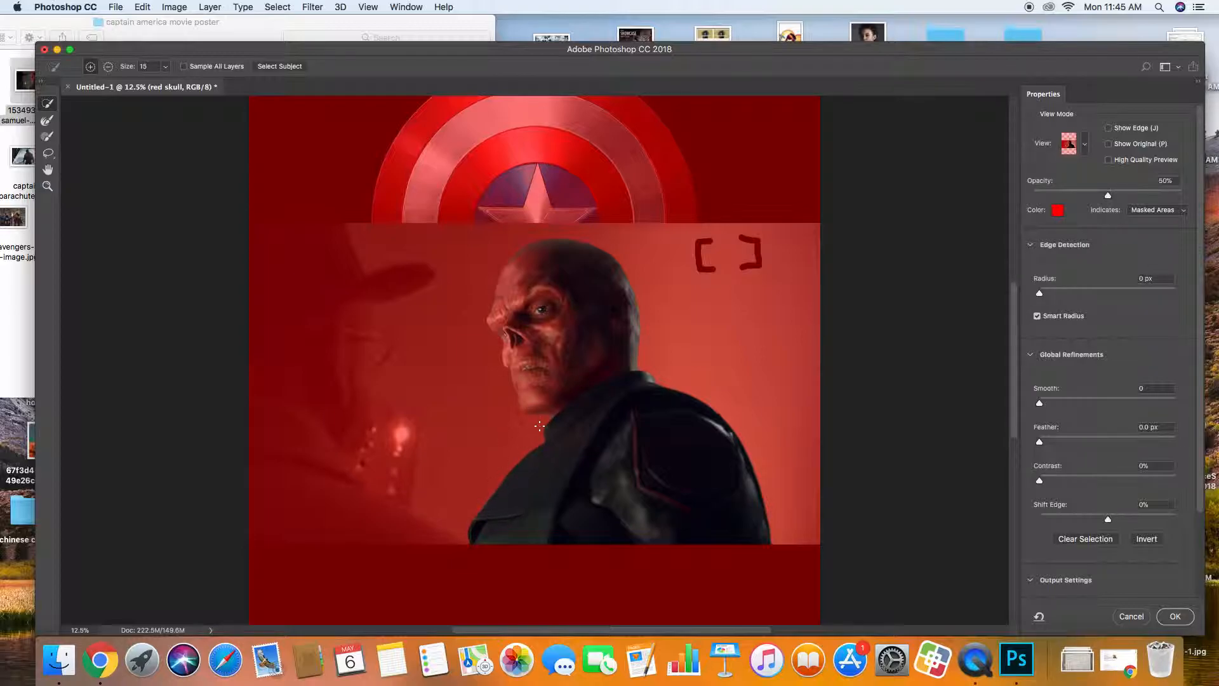
{"action": "key", "text": "bracketright"}
{"action": "key", "text": "bracketright"}
{"action": "key", "text": "bracketright"}
{"action": "key", "text": "bracketright"}
{"action": "key", "text": "bracketright"}
{"action": "key", "text": "bracketright"}
{"action": "key", "text": "bracketright"}
{"action": "left_click", "coordinate": [48, 122]}
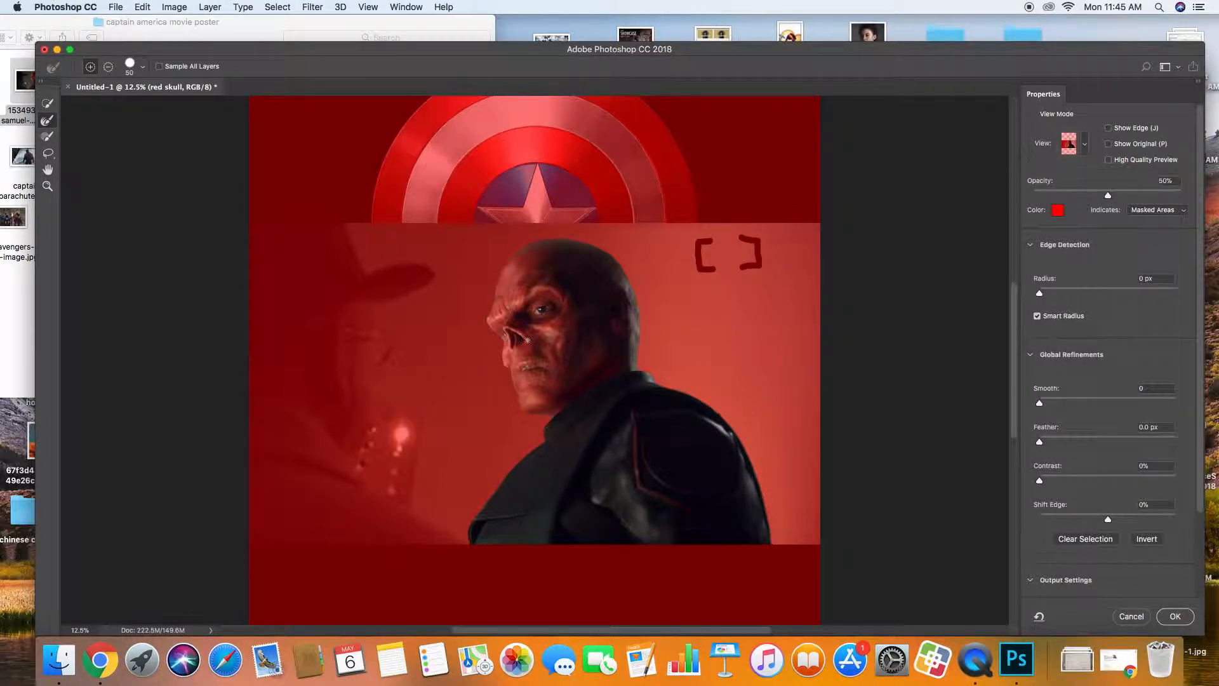
Enable Decontaminate Colors and output the Red Skull cutout as New Layer with Layer Mask.
{"action": "scroll", "coordinate": [1087, 503], "scroll_direction": "down", "scroll_amount": 3}
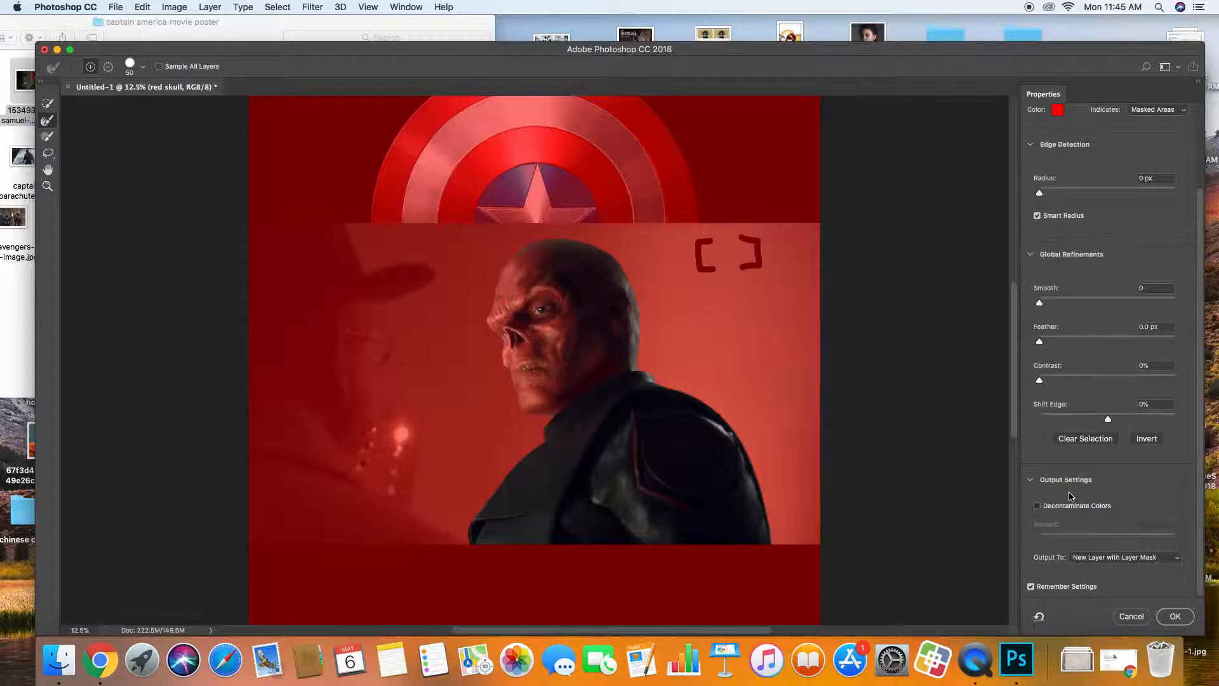
{"action": "left_click", "coordinate": [1051, 506]}
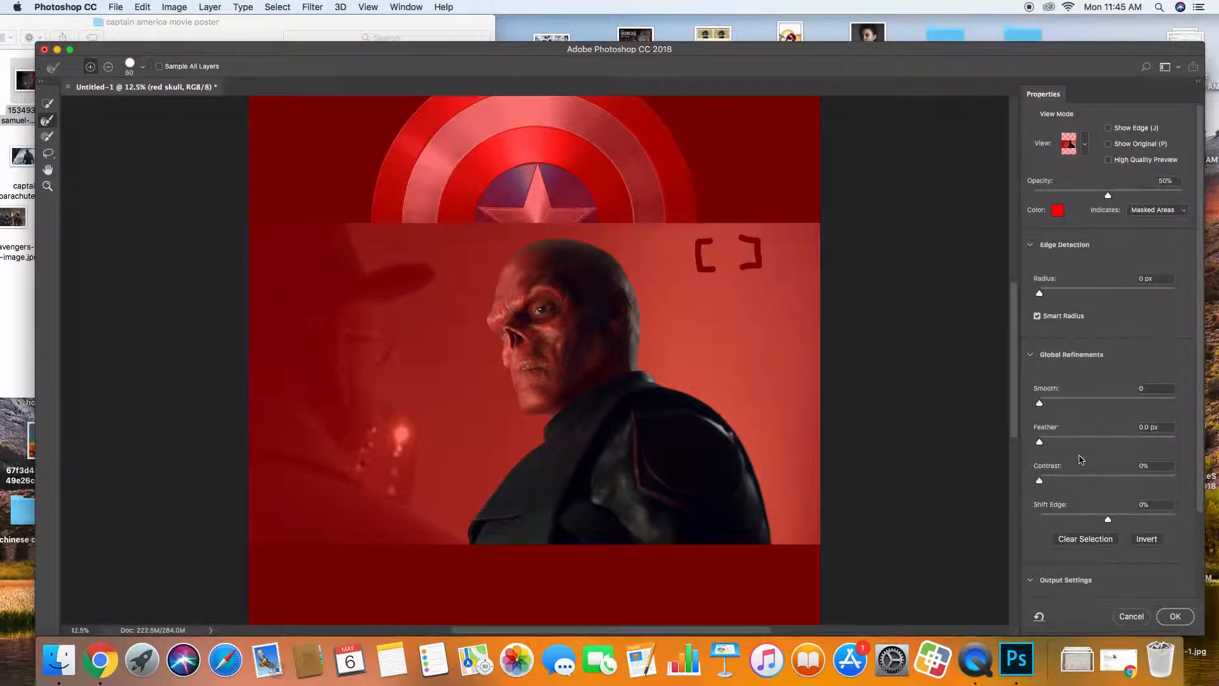
{"action": "left_click", "coordinate": [1108, 558]}
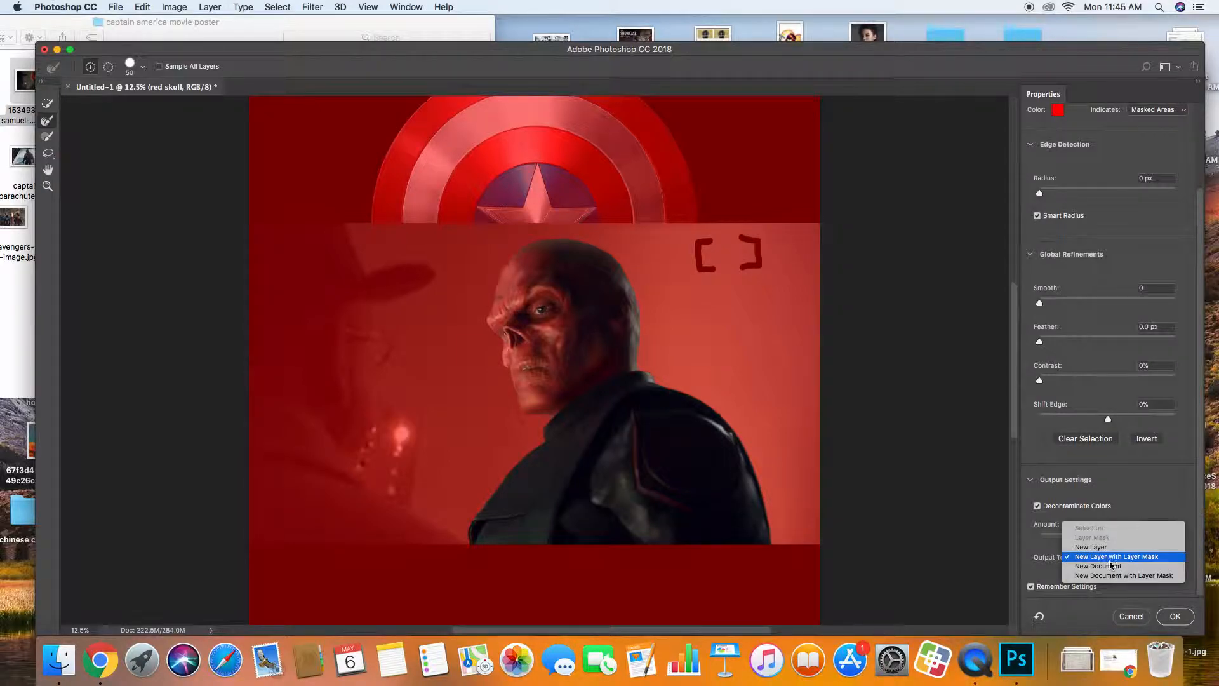
{"action": "left_click", "coordinate": [1109, 558]}
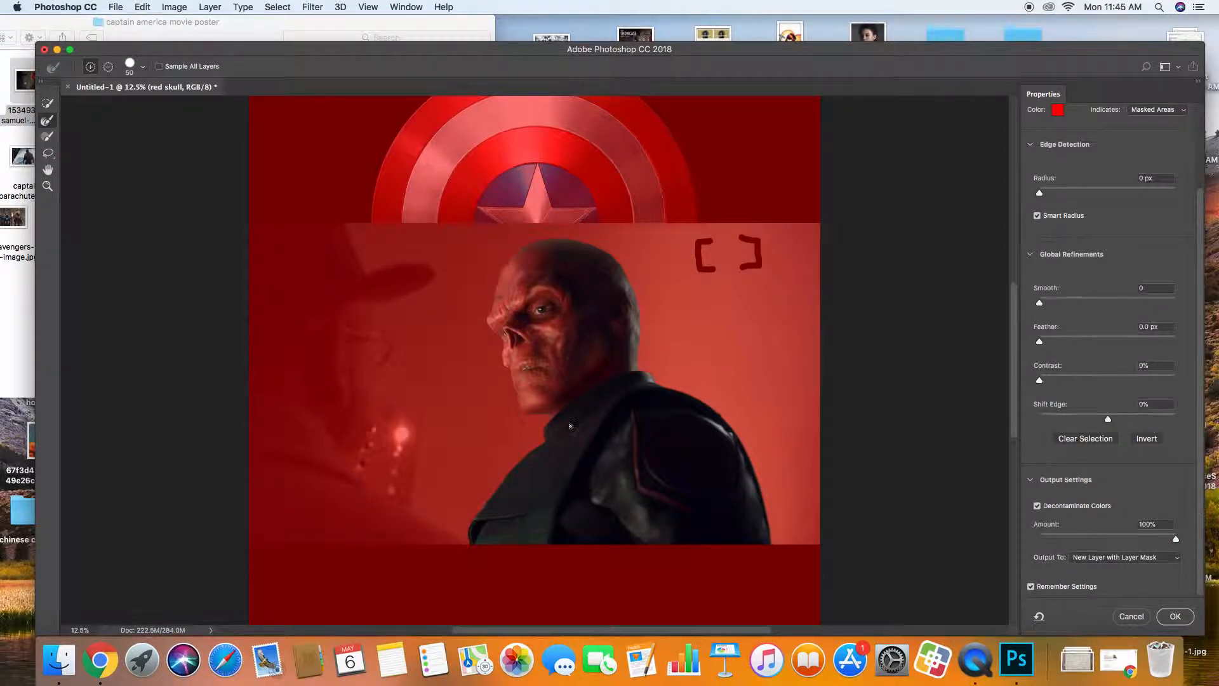
{"action": "key", "text": "bracketright"}
{"action": "key", "text": "bracketright"}
{"action": "key", "text": "bracketright"}
{"action": "left_click", "coordinate": [1163, 619]}
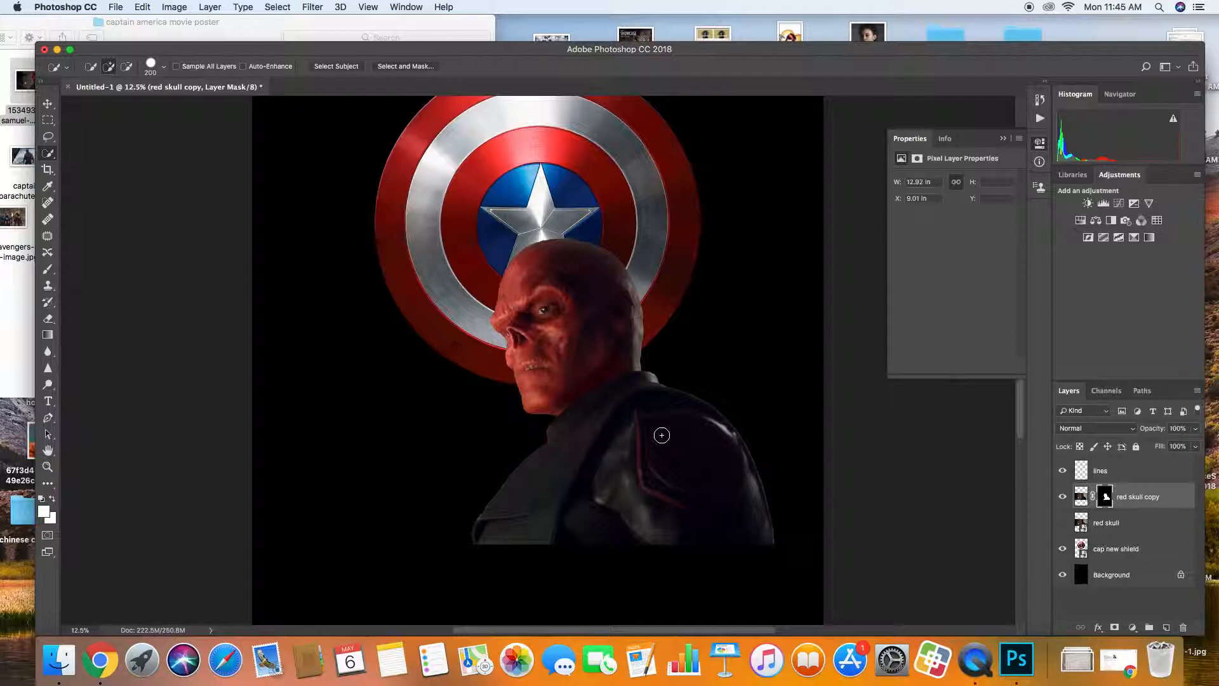
Scale the red skull copy layer to about 24.68 in wide and move it down and left to about X -3.12 in.
{"action": "key", "text": "v"}
{"action": "left_click_drag", "start_coordinate": [654, 434], "coordinate": [605, 470]}
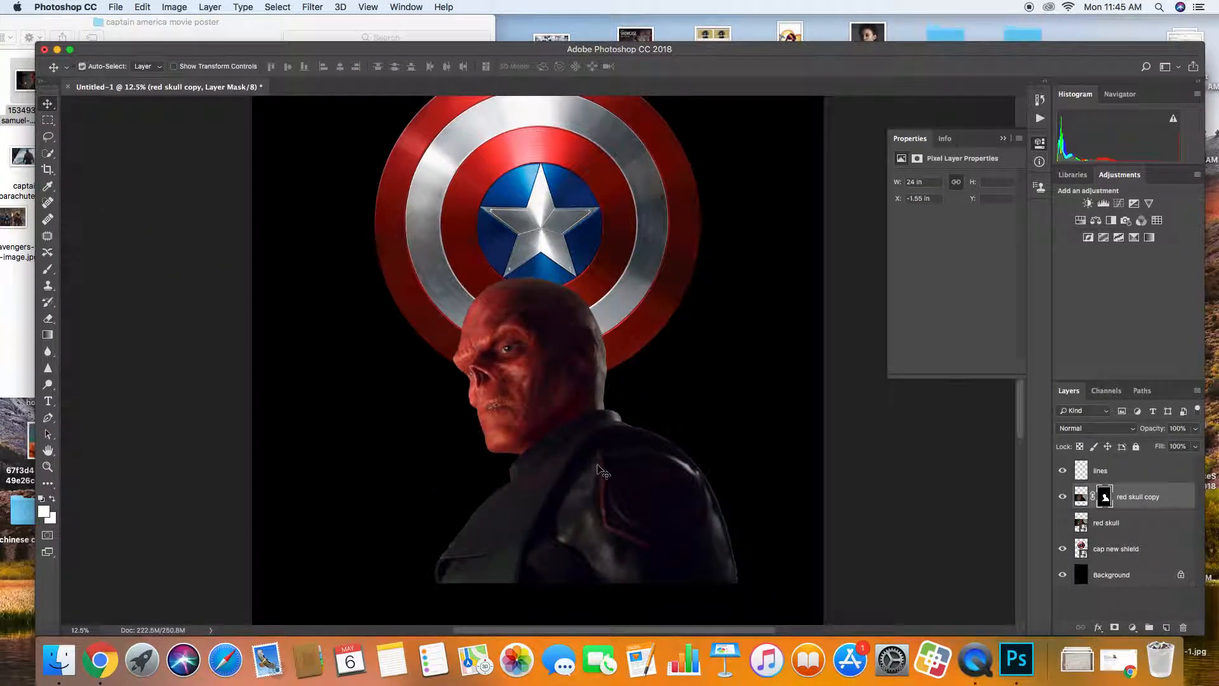
{"action": "key", "text": "ctrl+t"}
{"action": "mouse_move", "coordinate": [216, 262]}
{"action": "left_mouse_down"}
{"action": "mouse_move", "coordinate": [66, 163]}
{"action": "mouse_move", "coordinate": [292, 304]}
{"action": "mouse_move", "coordinate": [201, 248]}
{"action": "left_mouse_up"}
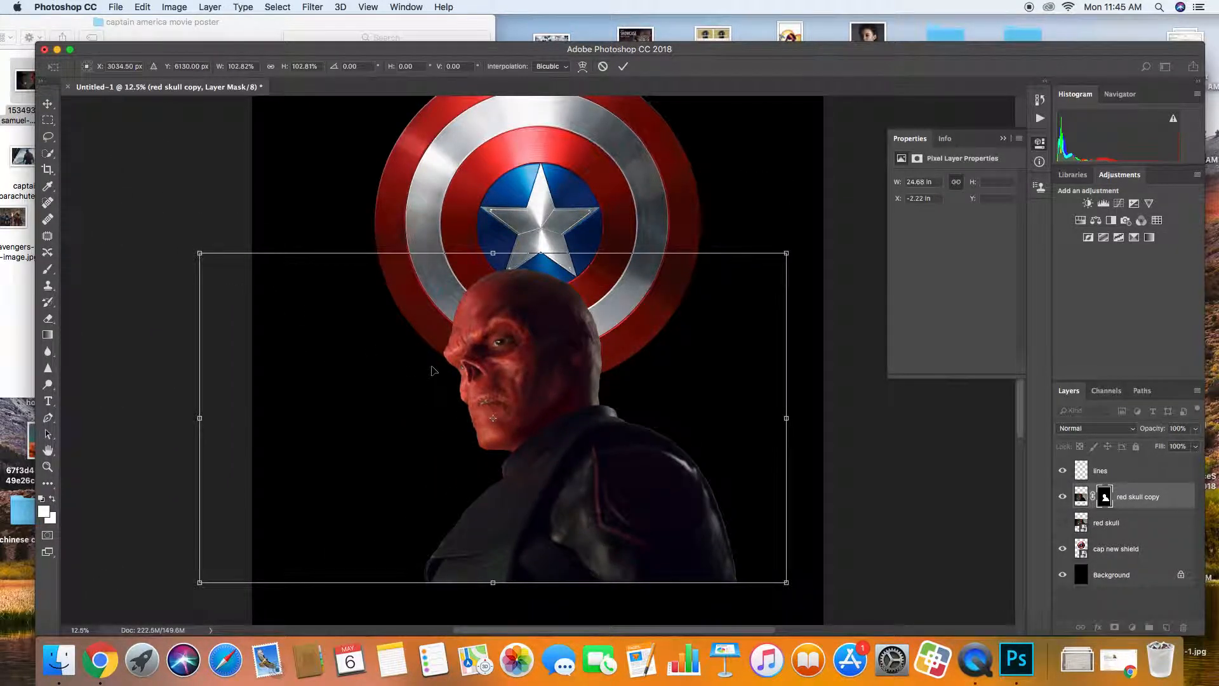
{"action": "key", "text": "Return"}
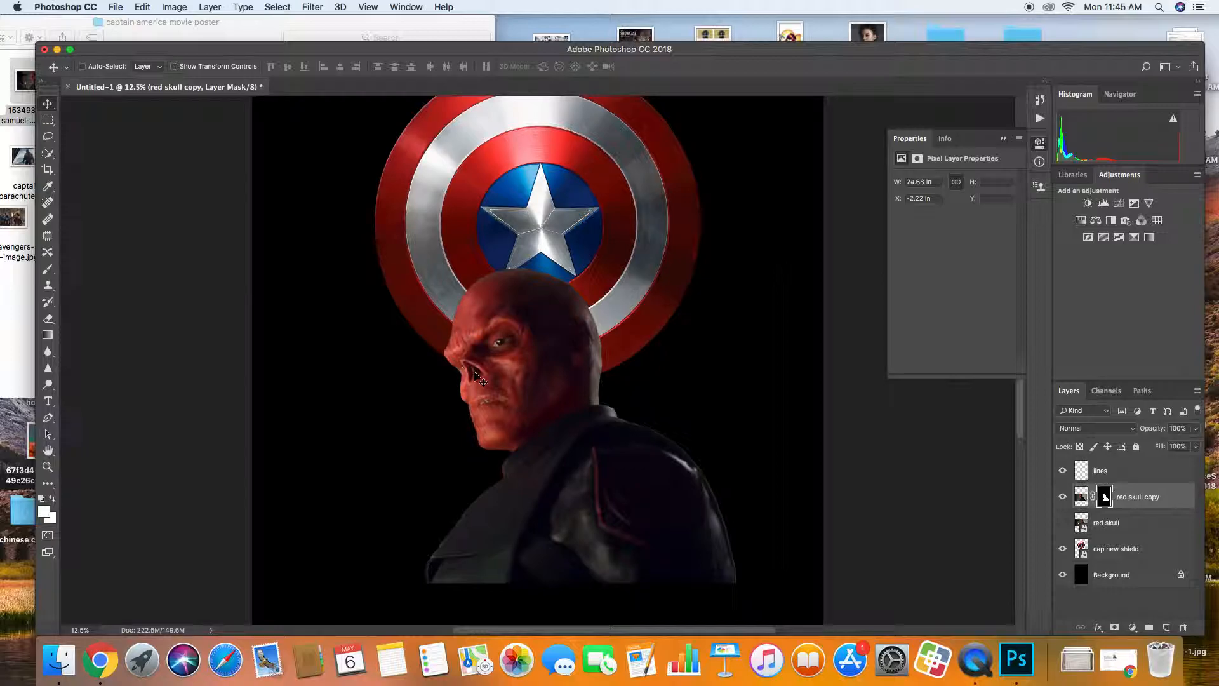
{"action": "left_click_drag", "start_coordinate": [494, 403], "coordinate": [473, 397]}
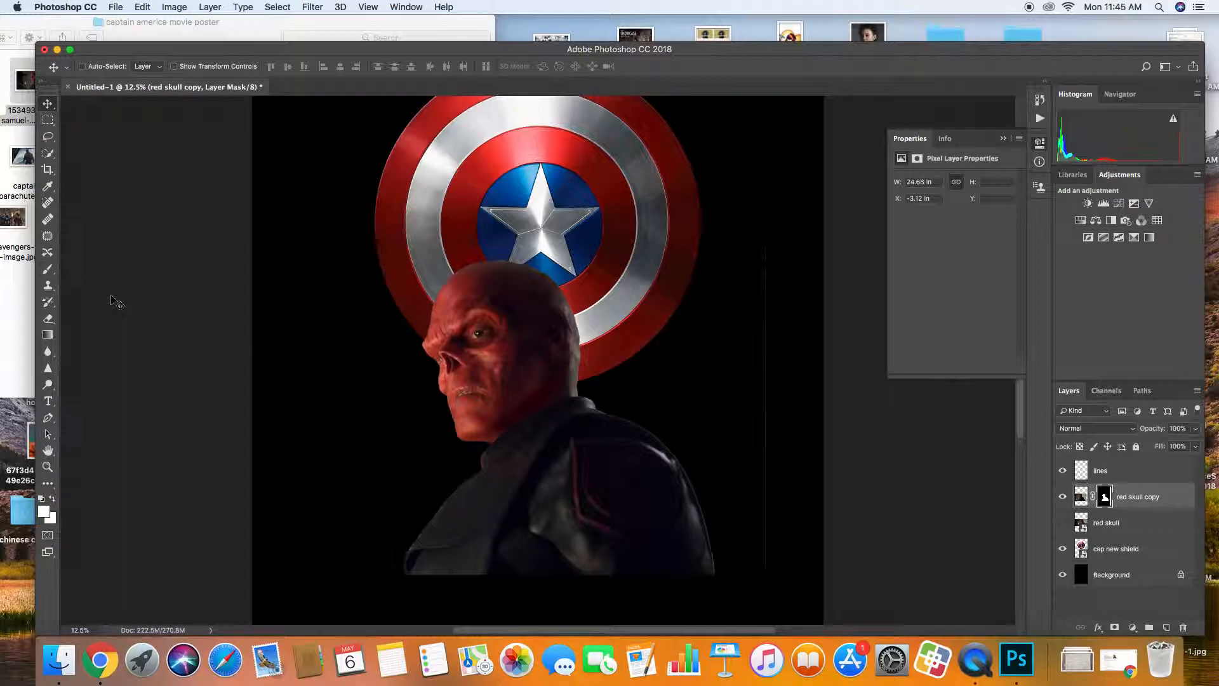
Set the foreground color to black and paint out the stray vertical line beside the figure on the red skull copy mask.
{"action": "left_click", "coordinate": [56, 270]}
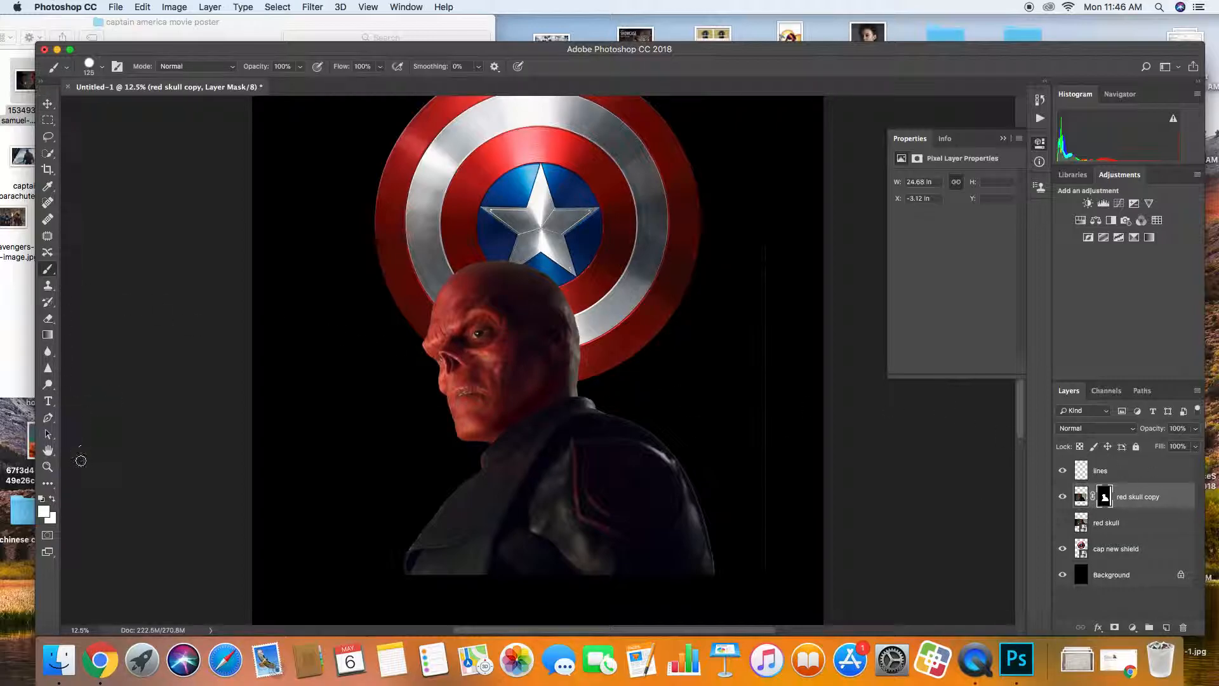
{"action": "left_click", "coordinate": [45, 512]}
{"action": "left_click", "coordinate": [169, 359]}
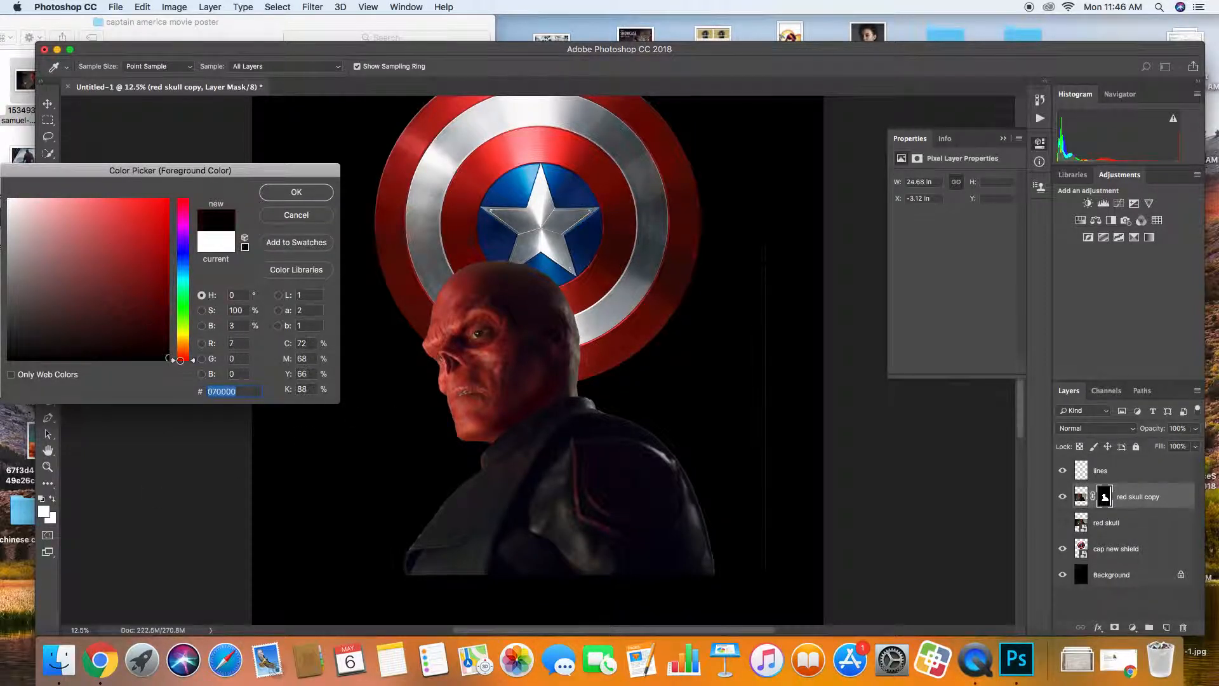
{"action": "left_click", "coordinate": [296, 192]}
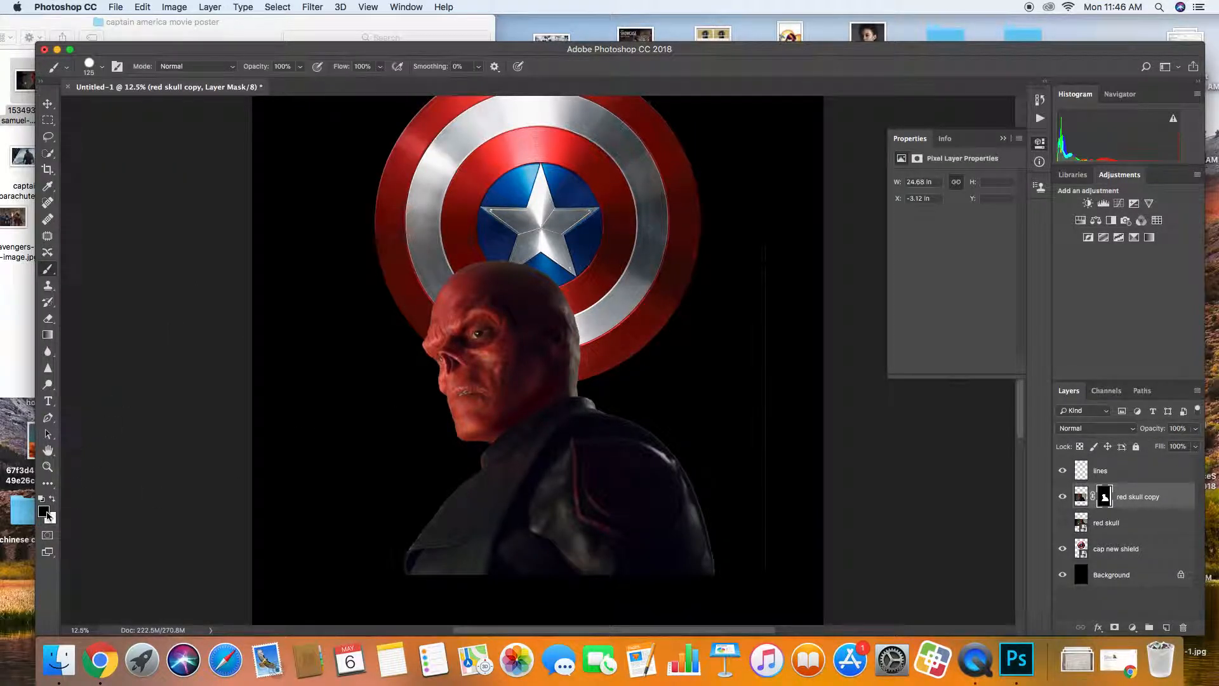
{"action": "mouse_move", "coordinate": [767, 259]}
{"action": "left_mouse_down"}
{"action": "mouse_move", "coordinate": [764, 463]}
{"action": "mouse_move", "coordinate": [768, 411]}
{"action": "mouse_move", "coordinate": [793, 458]}
{"action": "mouse_move", "coordinate": [751, 562]}
{"action": "left_mouse_up"}
Swap the foreground color to white, try painting across Red Skull's head on the layer mask, and undo the painting.
{"action": "left_click", "coordinate": [52, 498]}
{"action": "mouse_move", "coordinate": [565, 348]}
{"action": "left_mouse_down"}
{"action": "mouse_move", "coordinate": [727, 334]}
{"action": "mouse_move", "coordinate": [357, 325]}
{"action": "left_mouse_up"}
{"action": "mouse_move", "coordinate": [484, 298]}
{"action": "left_mouse_down"}
{"action": "mouse_move", "coordinate": [273, 254]}
{"action": "mouse_move", "coordinate": [264, 345]}
{"action": "mouse_move", "coordinate": [367, 273]}
{"action": "mouse_move", "coordinate": [217, 300]}
{"action": "left_mouse_up"}
{"action": "key", "text": "super+z"}
Move the Red Skull cutout to the right and slightly down, so that it overlaps the shield's lower right part.
{"action": "key", "text": "super+minus"}
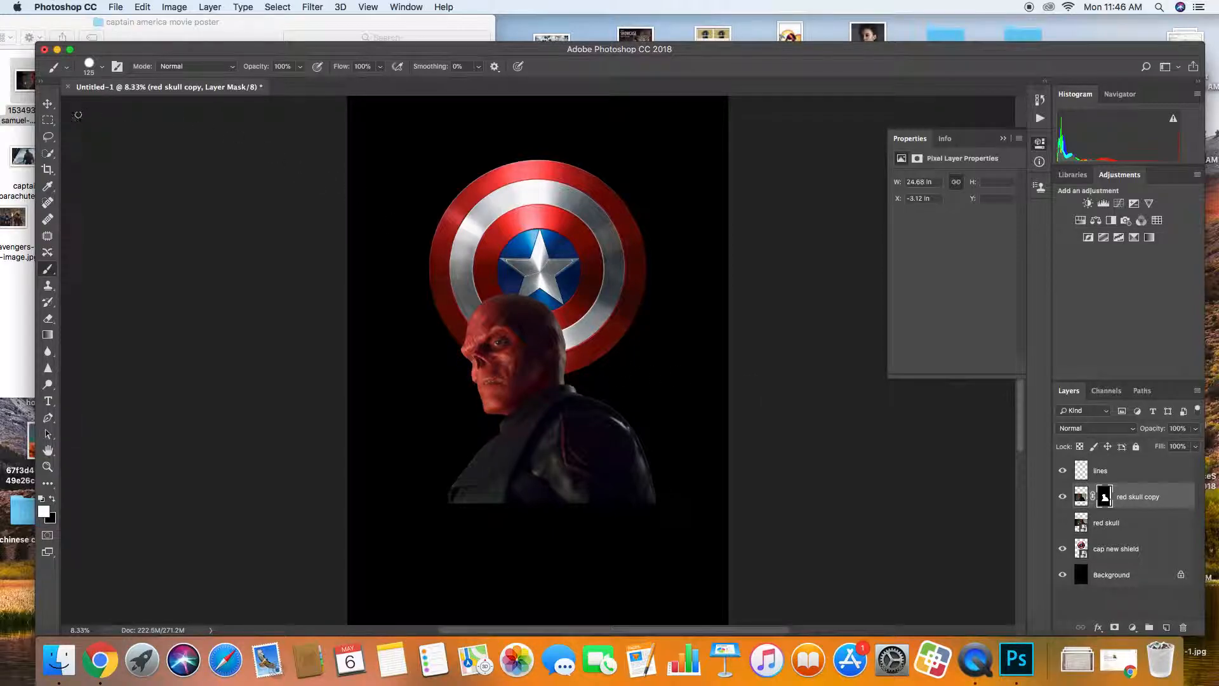
{"action": "left_click", "coordinate": [48, 104]}
{"action": "mouse_move", "coordinate": [536, 463]}
{"action": "left_mouse_down"}
{"action": "mouse_move", "coordinate": [562, 437]}
{"action": "mouse_move", "coordinate": [609, 468]}
{"action": "mouse_move", "coordinate": [593, 468]}
{"action": "mouse_move", "coordinate": [651, 477]}
{"action": "mouse_move", "coordinate": [594, 470]}
{"action": "left_mouse_up"}
Place the running Captain America image ffe9a0eb-74ce-47b6-9f4...888.jpg on the poster and scale it to about 23.287 x 13.093 in.
{"action": "left_click_drag", "start_coordinate": [258, 52], "coordinate": [667, 58]}
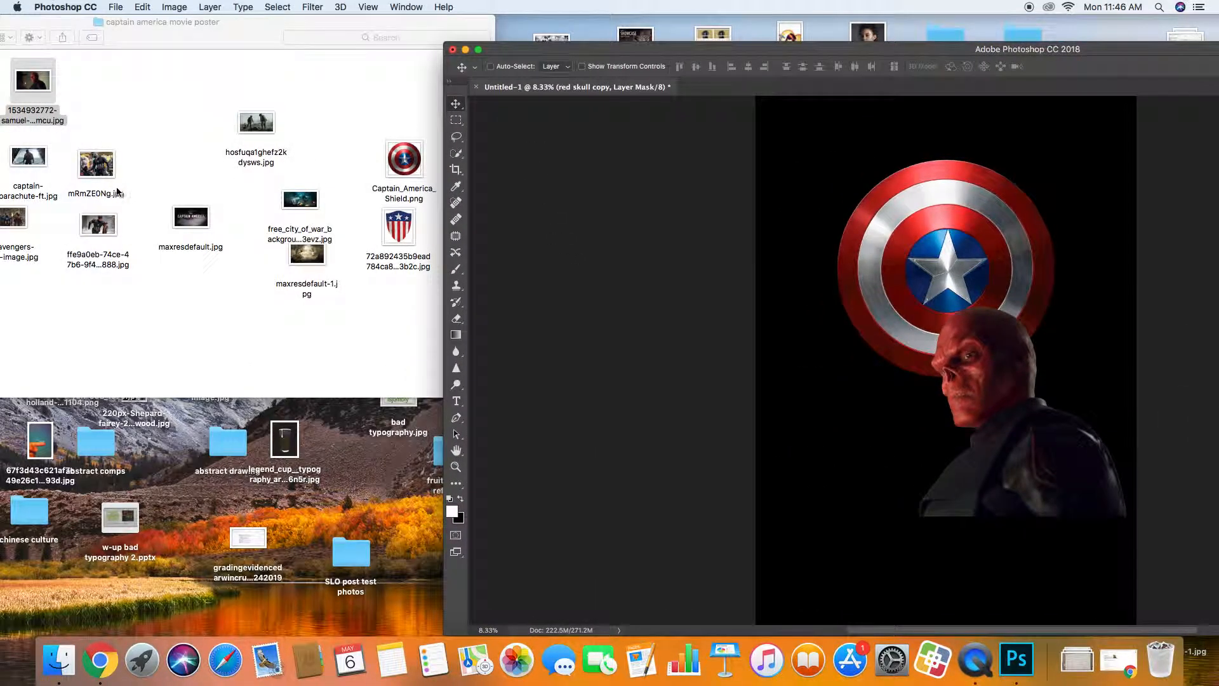
{"action": "left_click_drag", "start_coordinate": [97, 227], "coordinate": [544, 280]}
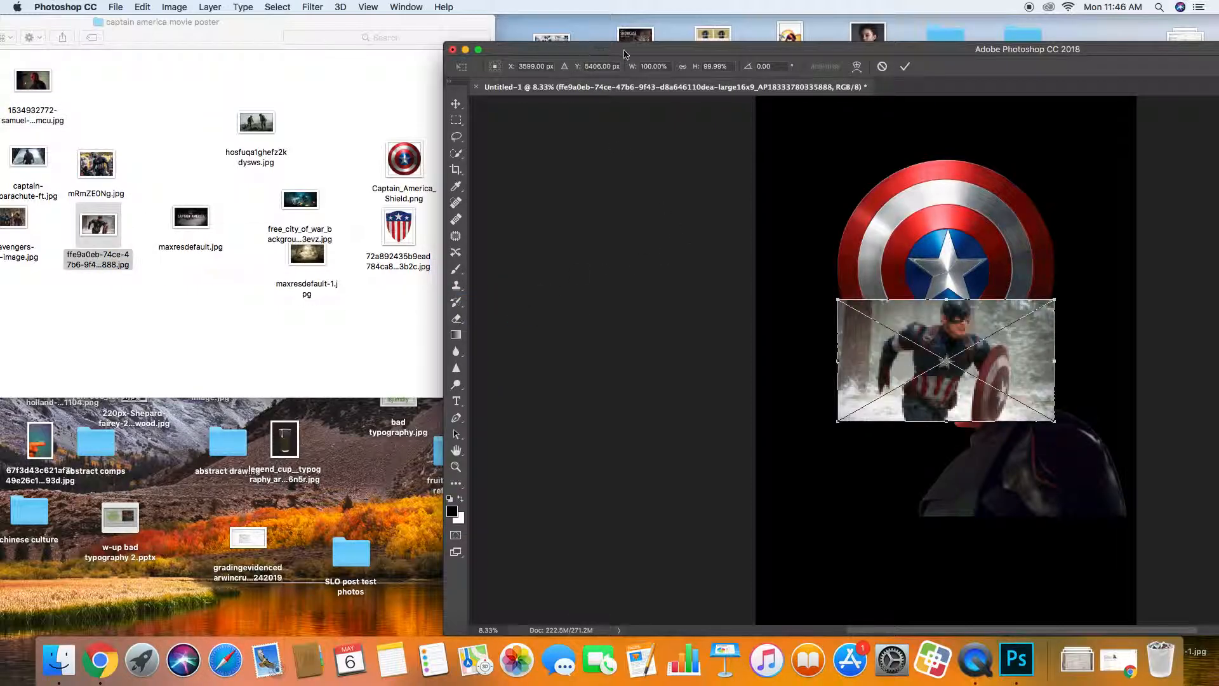
{"action": "left_click_drag", "start_coordinate": [630, 56], "coordinate": [101, 58]}
{"action": "left_click_drag", "start_coordinate": [309, 299], "coordinate": [230, 256]}
{"action": "left_click_drag", "start_coordinate": [525, 422], "coordinate": [599, 463]}
{"action": "key", "text": "Return"}
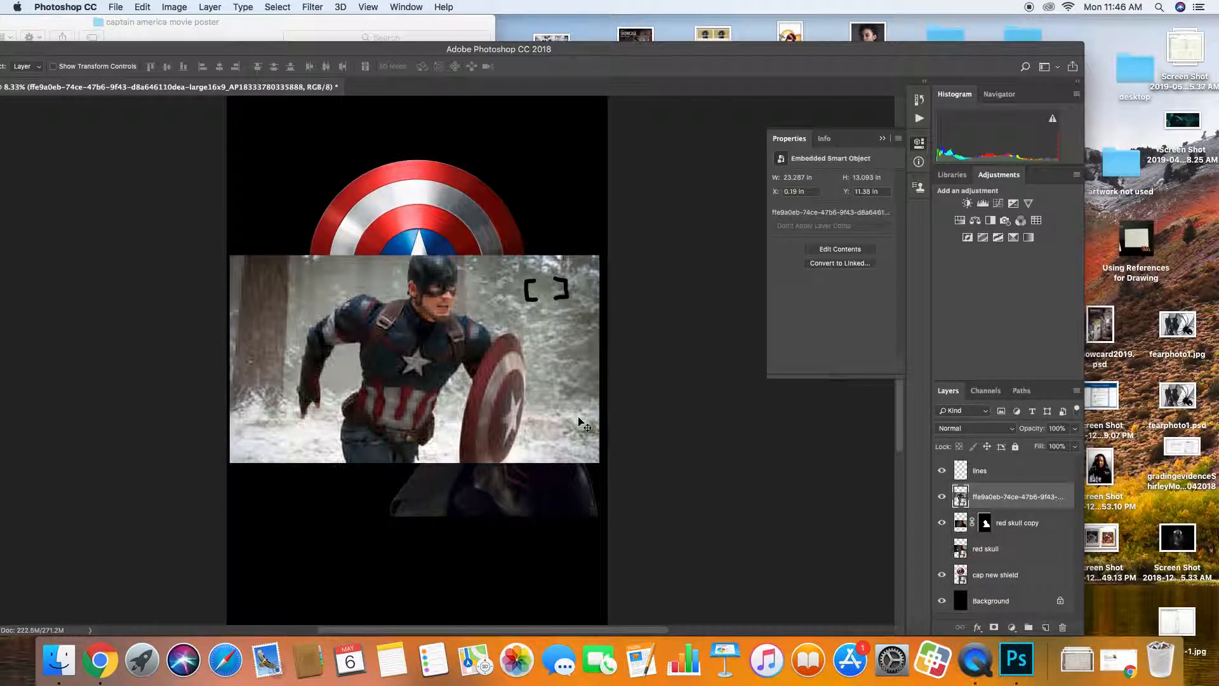